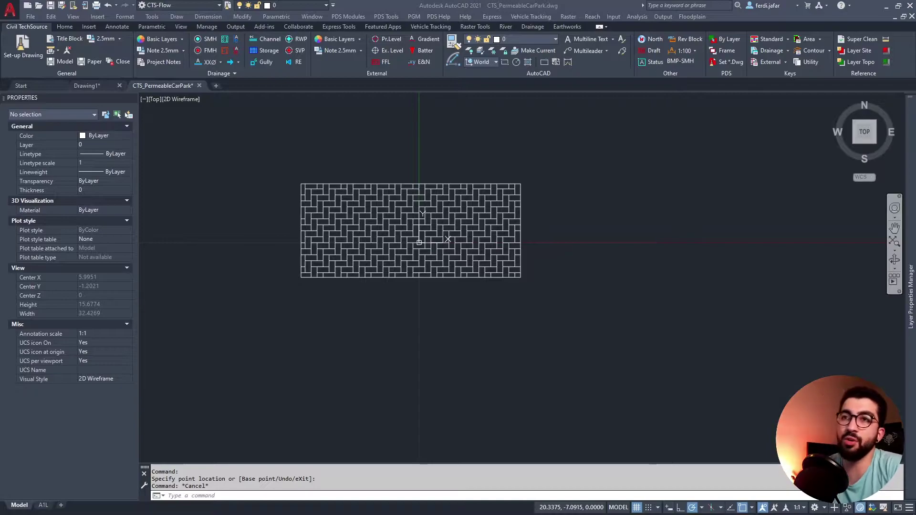
# - Select the paver block and review its custom Length, Area and Volume properties
pyautogui.click(476, 139)
pyautogui.click(436, 242)
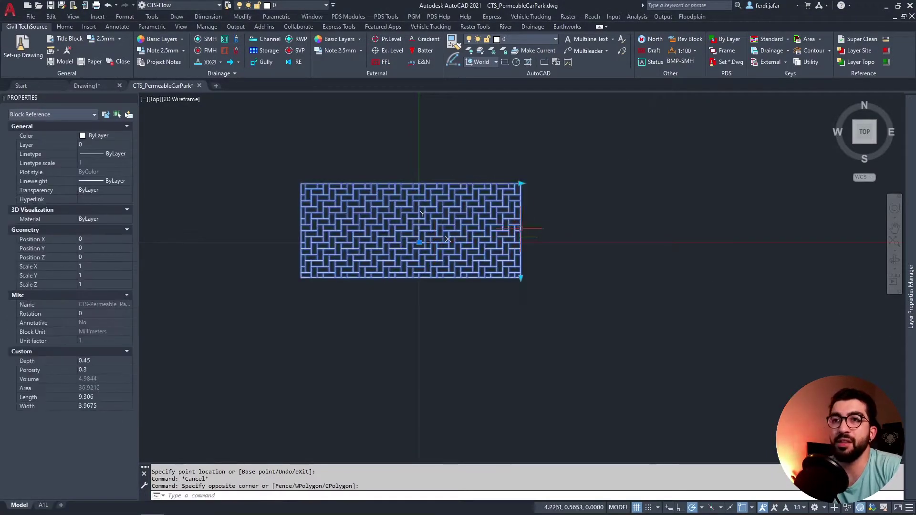
pyautogui.moveTo(517, 228); pyautogui.dragTo(498, 260, button='middle')
pyautogui.scroll(2, 487, 219)
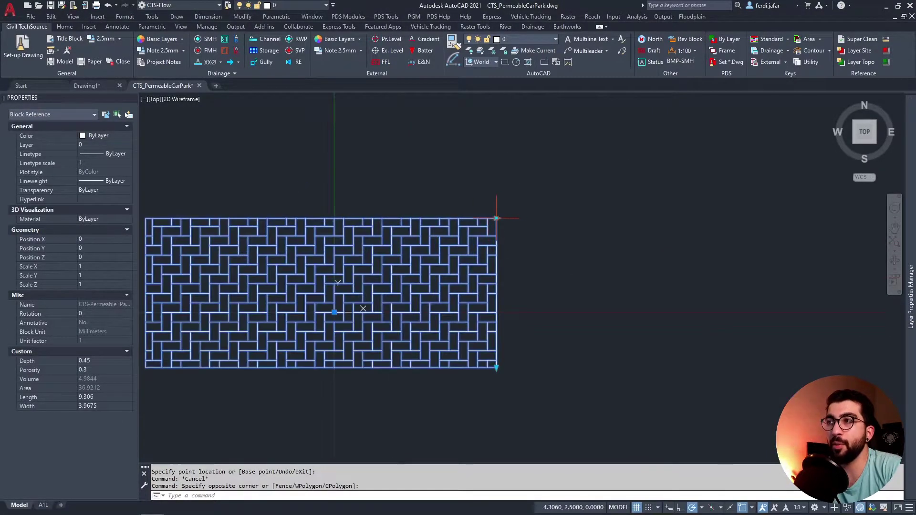
pyautogui.scroll(-4, 496, 219)
pyautogui.press('Escape')
pyautogui.click(477, 220)
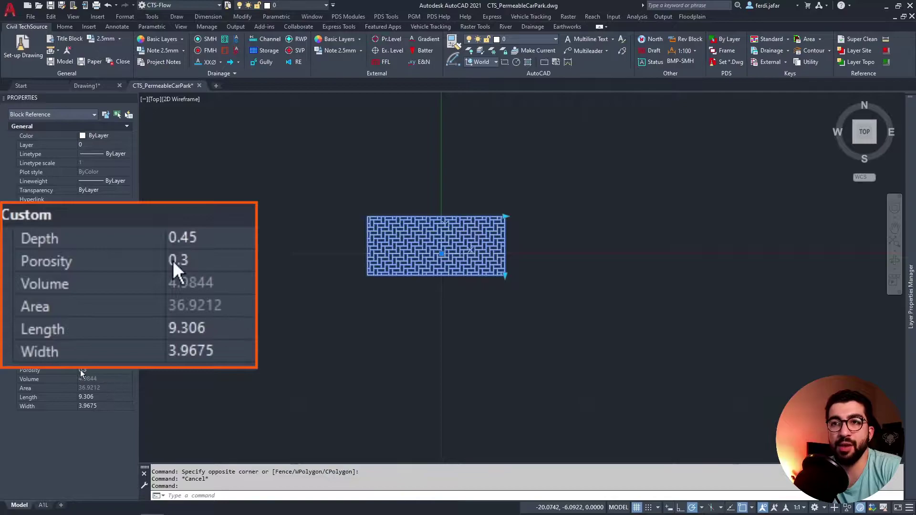
pyautogui.scroll(2, 546, 199)
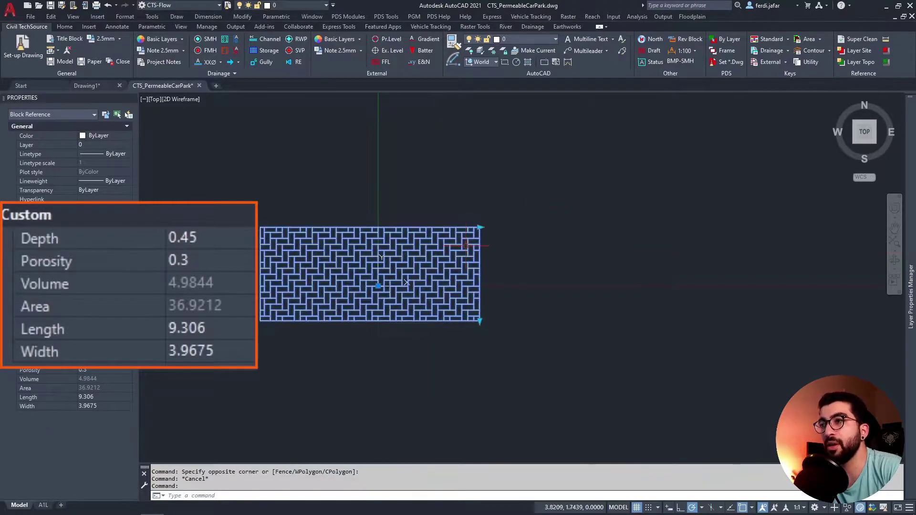
# - Stretch the block's corner grip to a longer length, giving 7.8494 × 3.7901
pyautogui.click(480, 228)
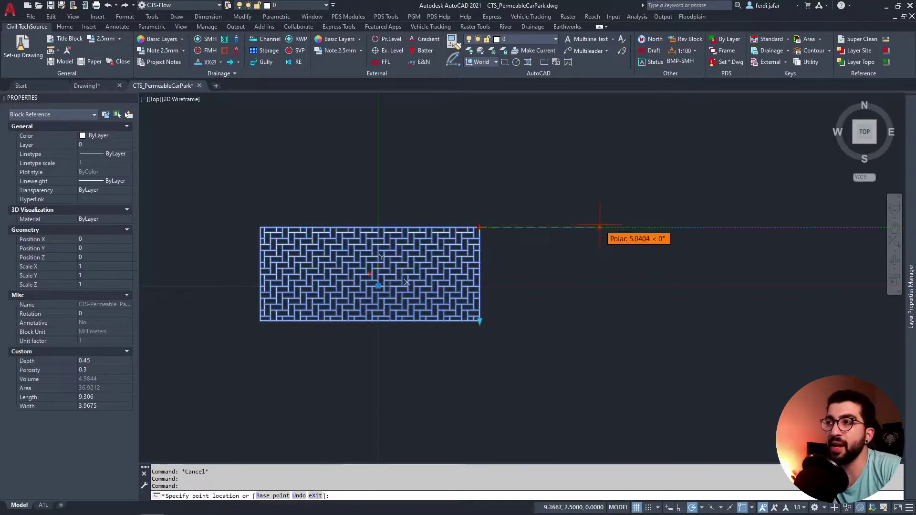
pyautogui.click(604, 228)
pyautogui.click(604, 227)
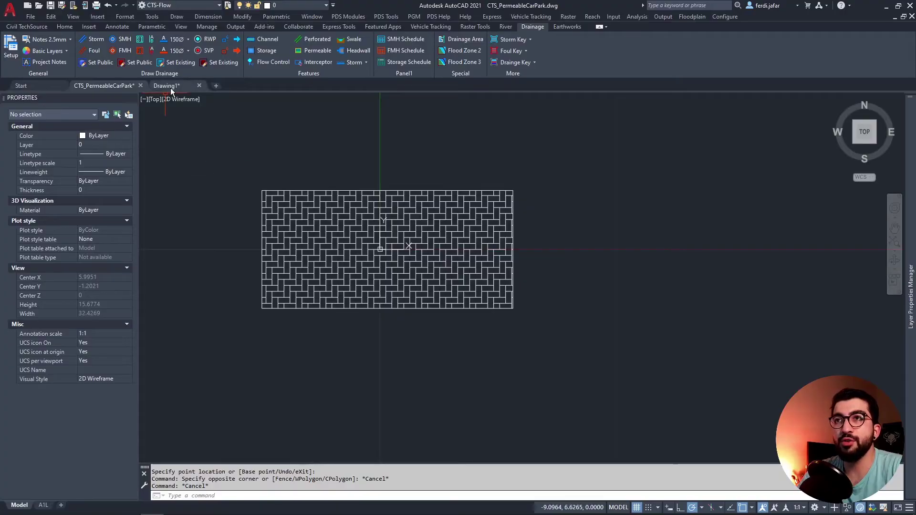
# - Switch to the empty Drawing1 and regenerate the display
pyautogui.click(167, 87)
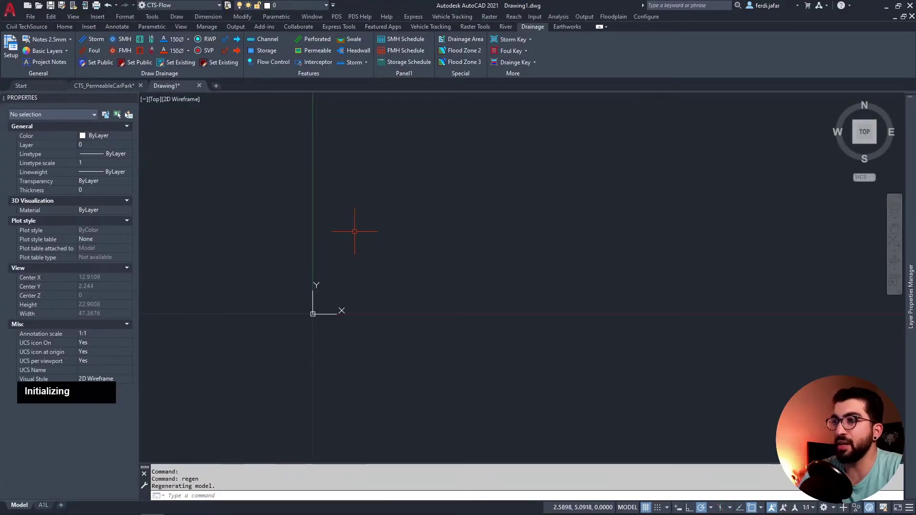
pyautogui.write('rege')
pyautogui.press('Return')
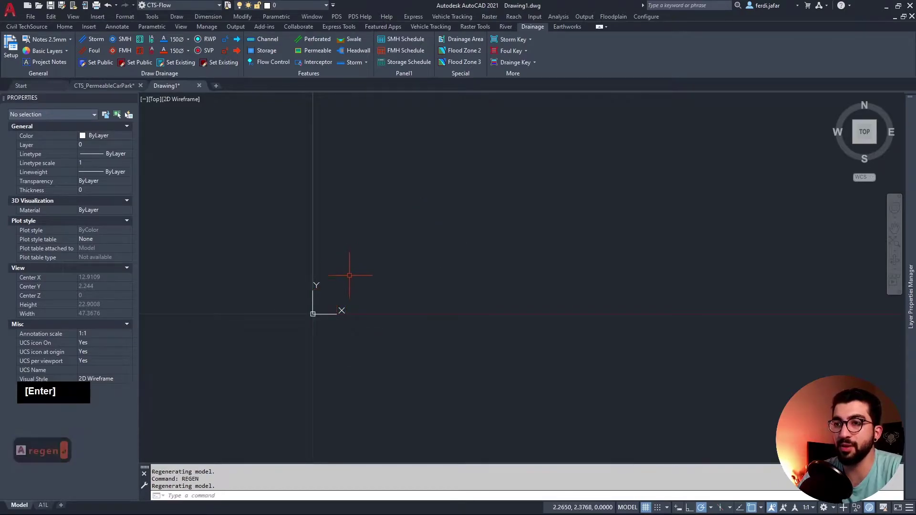
# - Draw a closed polyline rectangle from 0,0 with sides 10, 5 and 10
pyautogui.press('Return')
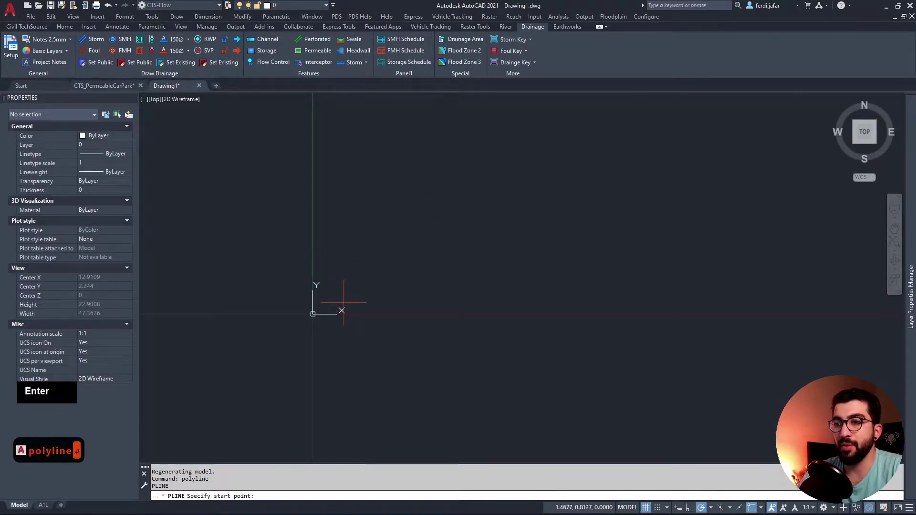
pyautogui.write('0,0')
pyautogui.press('Return')
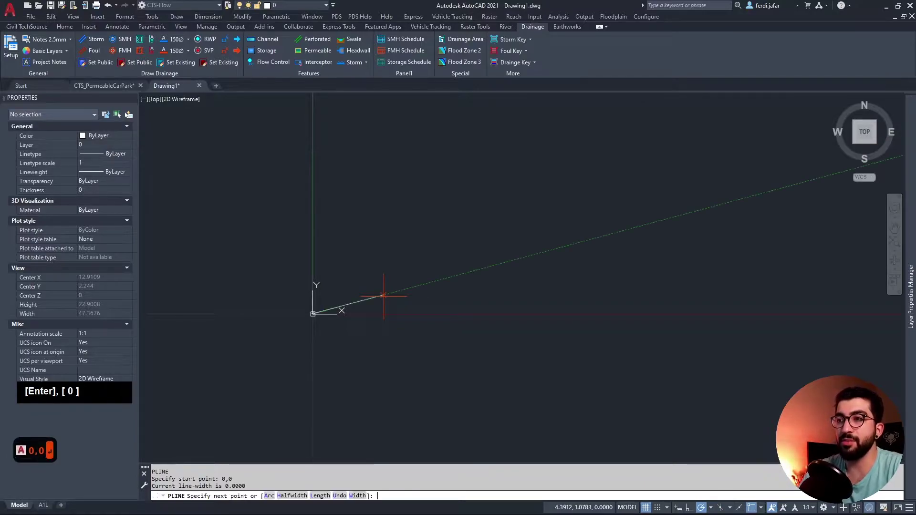
pyautogui.write('10')
pyautogui.press('Return')
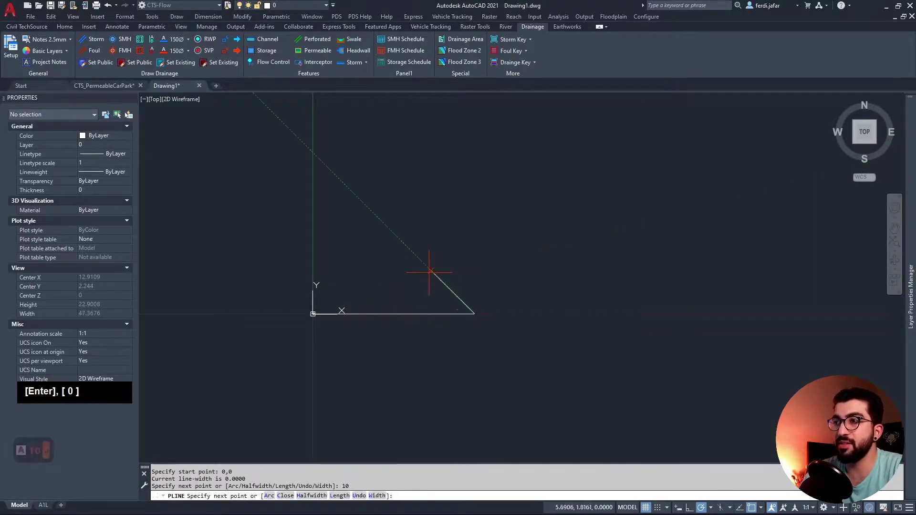
pyautogui.scroll(2, 486, 256)
pyautogui.write('5')
pyautogui.press('Return')
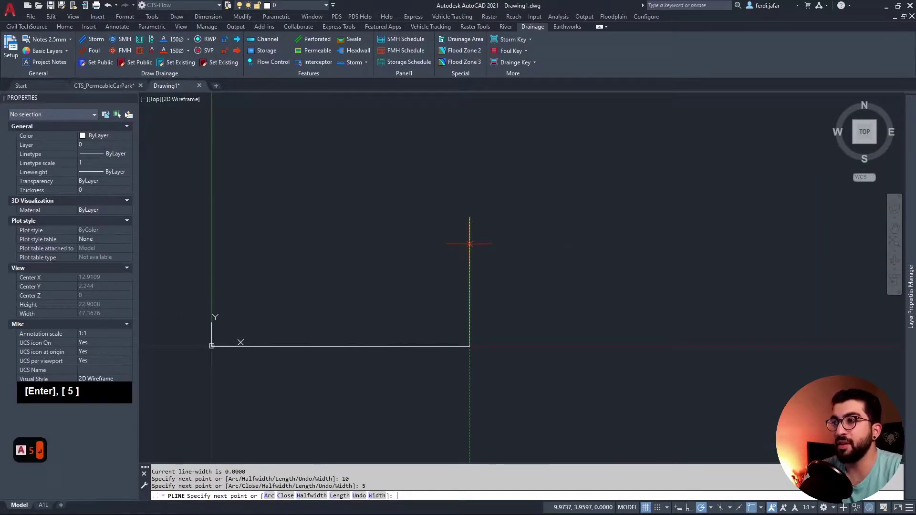
pyautogui.write('10')
pyautogui.press('Return')
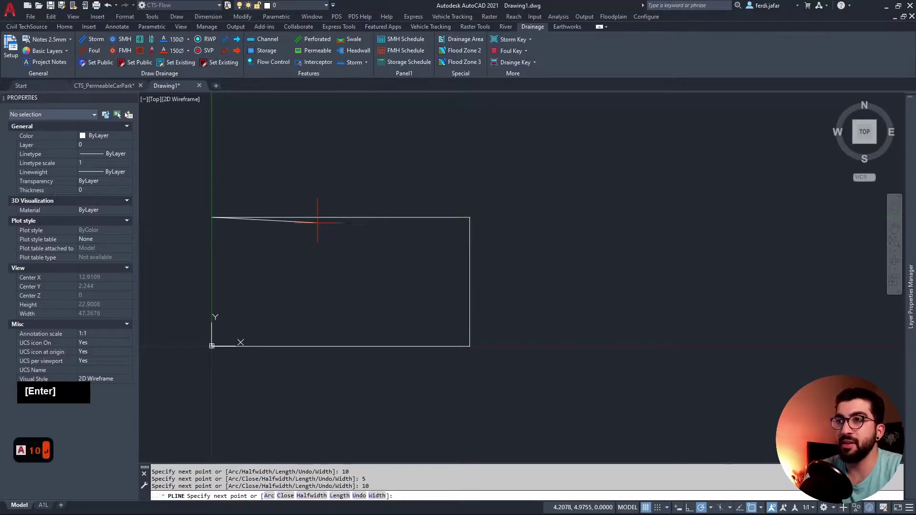
pyautogui.write('c')
pyautogui.press('Return')
# - Move the rectangle so its centre sits at 0,0
pyautogui.click(356, 187)
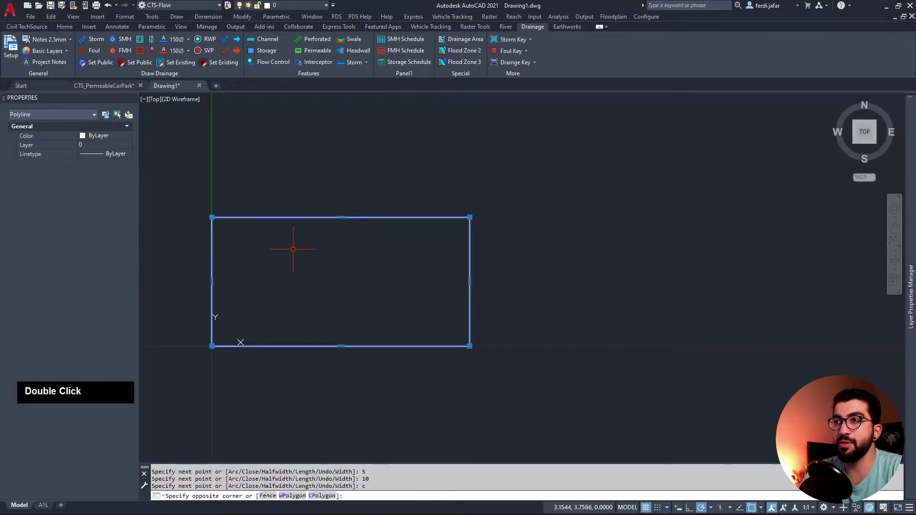
pyautogui.click(293, 249)
pyautogui.write('move')
pyautogui.press('Return')
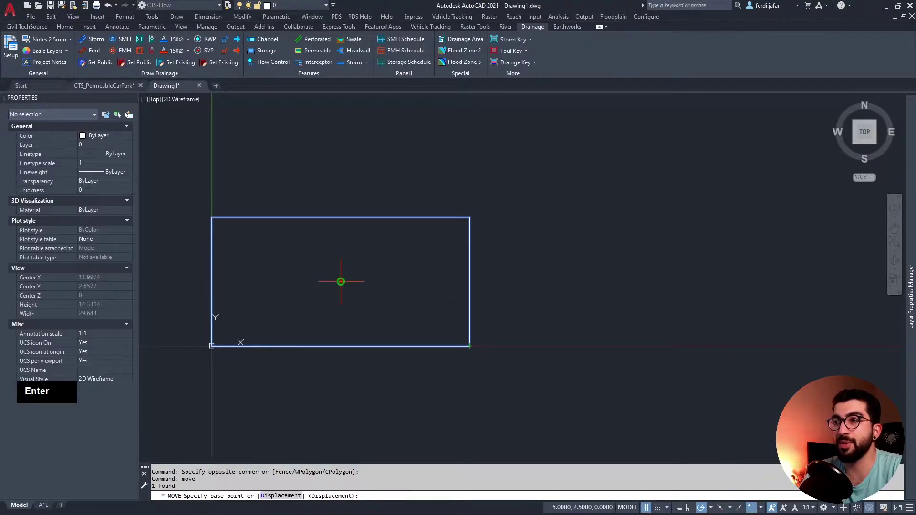
pyautogui.click(341, 282)
pyautogui.write('0,0')
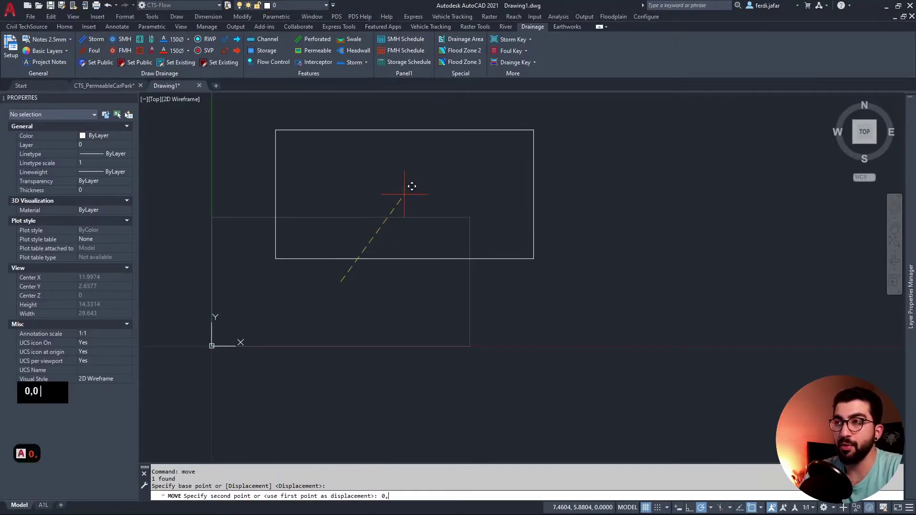
pyautogui.press('Return')
pyautogui.moveTo(405, 196); pyautogui.dragTo(491, 203, button='middle')
pyautogui.scroll(5, 480, 168)
pyautogui.moveTo(480, 168); pyautogui.dragTo(561, 206, button='middle')
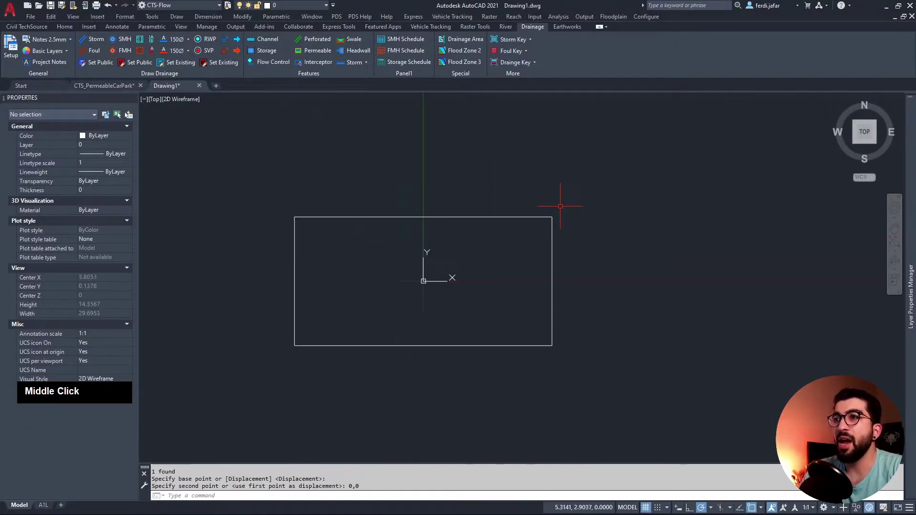
# - Hatch the rectangle by picking inside its boundary
pyautogui.click(61, 27)
pyautogui.click(93, 66)
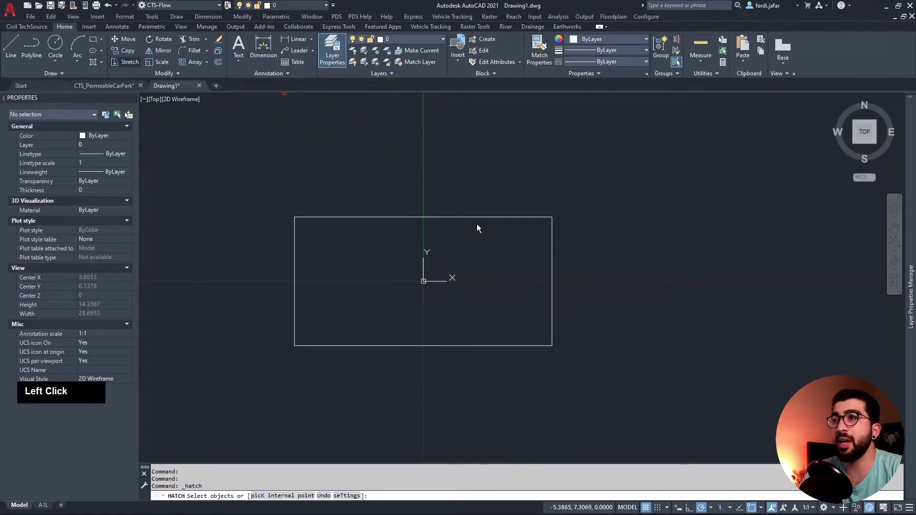
pyautogui.click(463, 217)
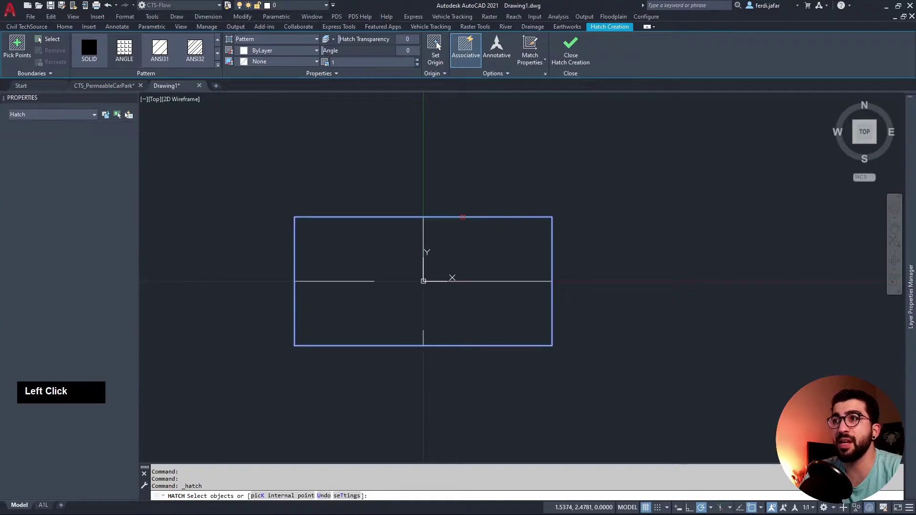
pyautogui.press('Escape')
# - Change the hatch pattern to AR-HBONE, then select both the hatch and rectangle
pyautogui.click(495, 280)
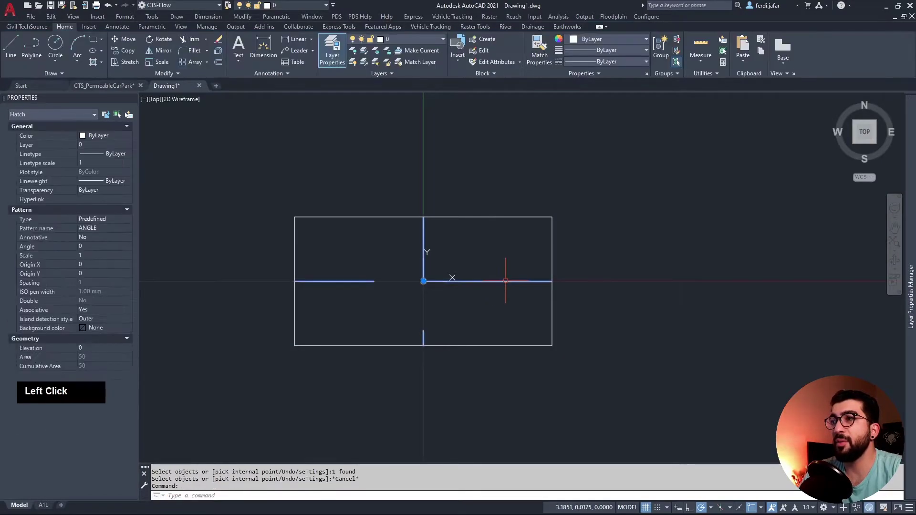
pyautogui.click(218, 63)
pyautogui.scroll(-1, 160, 72)
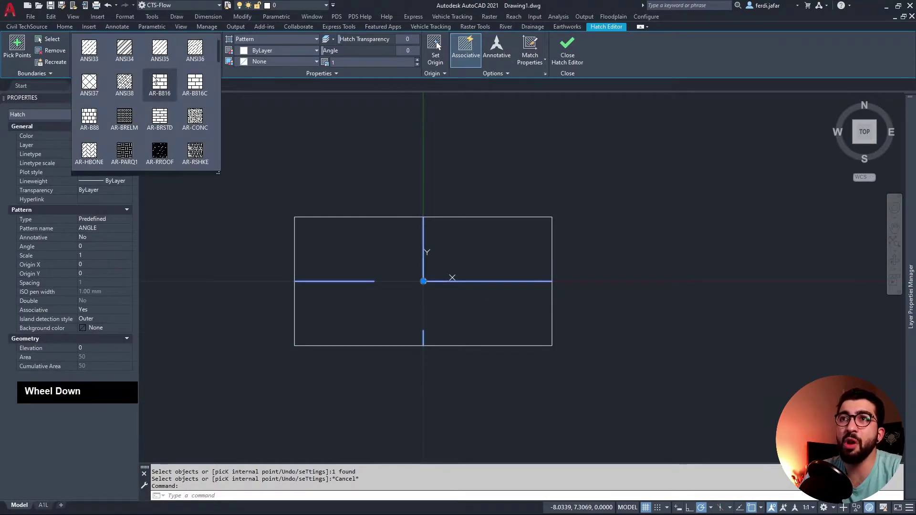
pyautogui.scroll(-1, 103, 127)
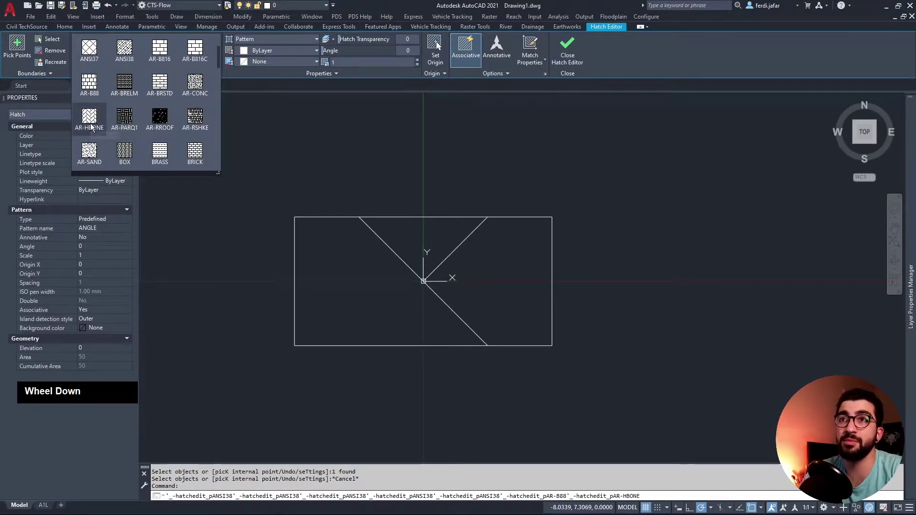
pyautogui.click(92, 127)
pyautogui.press('Escape')
pyautogui.scroll(-2, 516, 210)
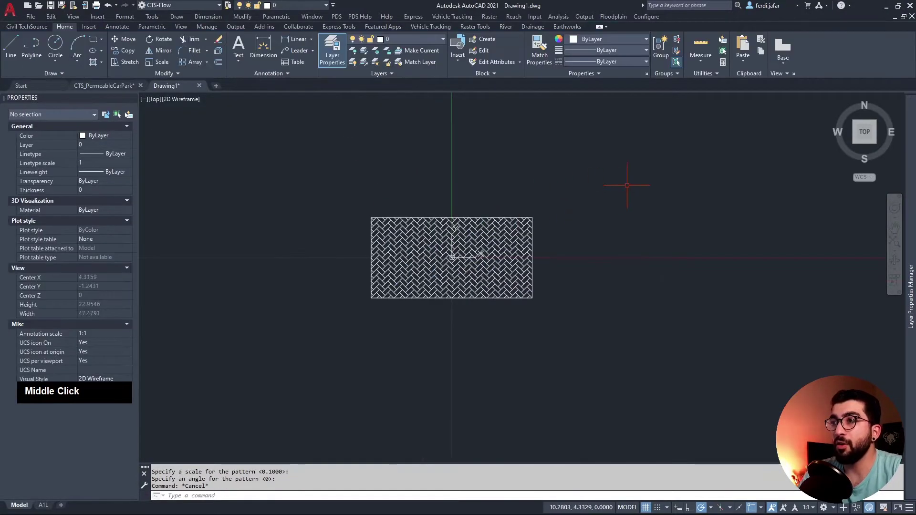
pyautogui.click(627, 186)
pyautogui.click(261, 326)
# - Define a block named 'Permeable Block' with its base point at the origin
pyautogui.write('bloc')
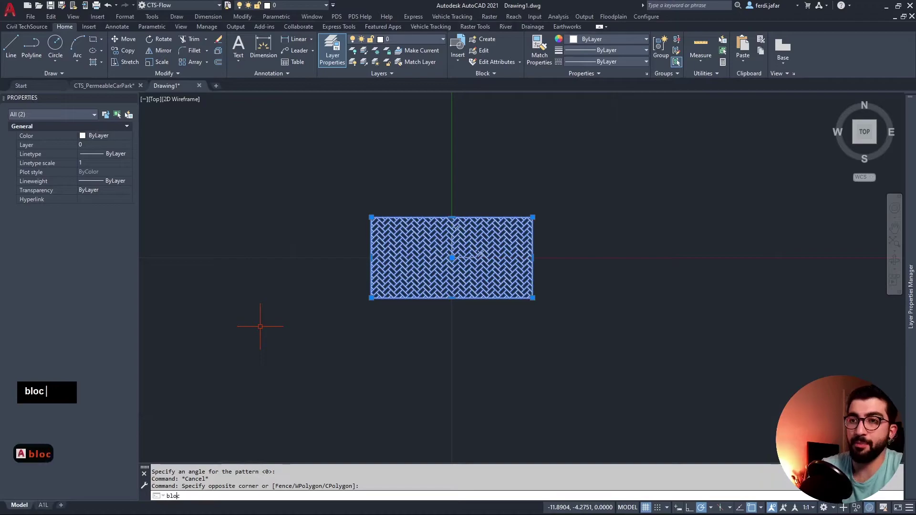
pyautogui.write('k')
pyautogui.press('Return')
pyautogui.click(355, 189)
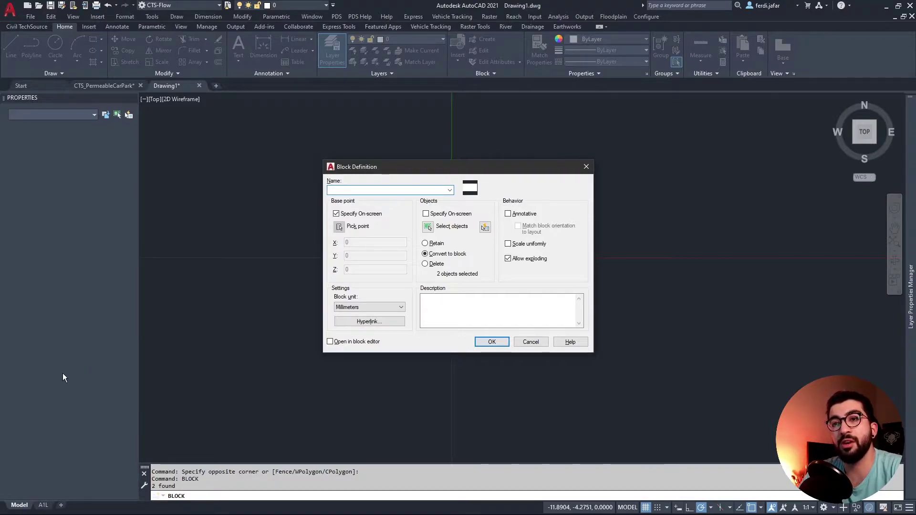
pyautogui.click(354, 191)
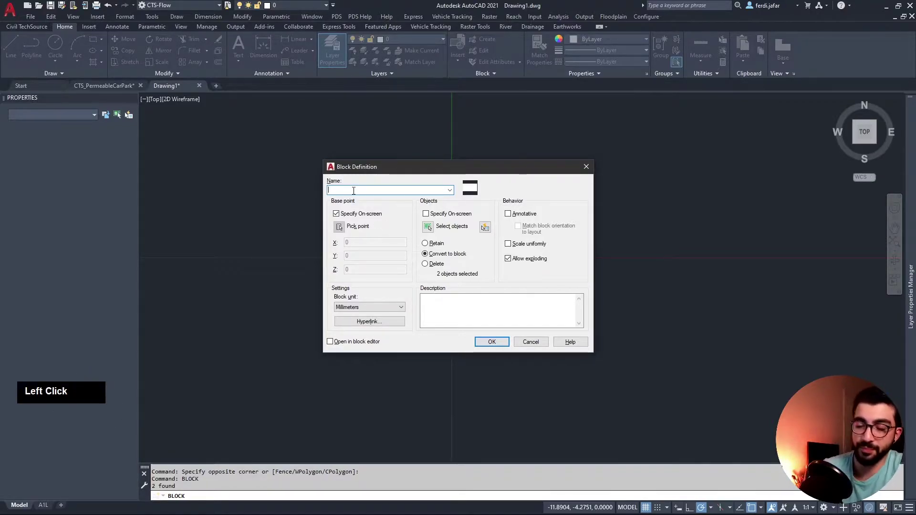
pyautogui.write('CTS')
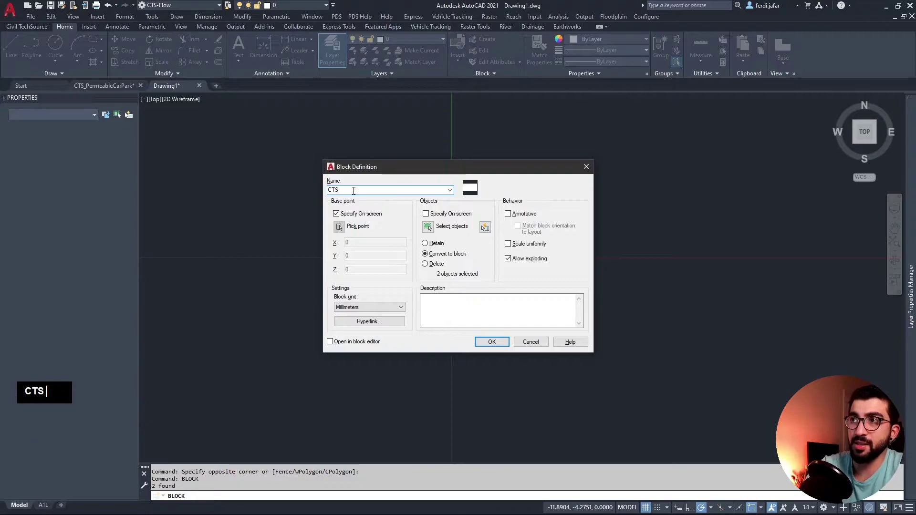
pyautogui.press('BackSpace')
pyautogui.press('BackSpace')
pyautogui.press('BackSpace')
pyautogui.write('Per')
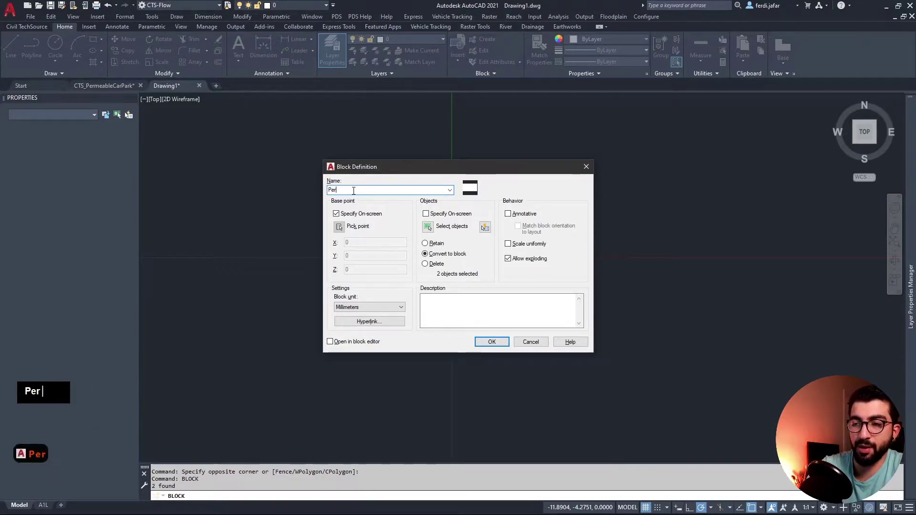
pyautogui.write('meable Block')
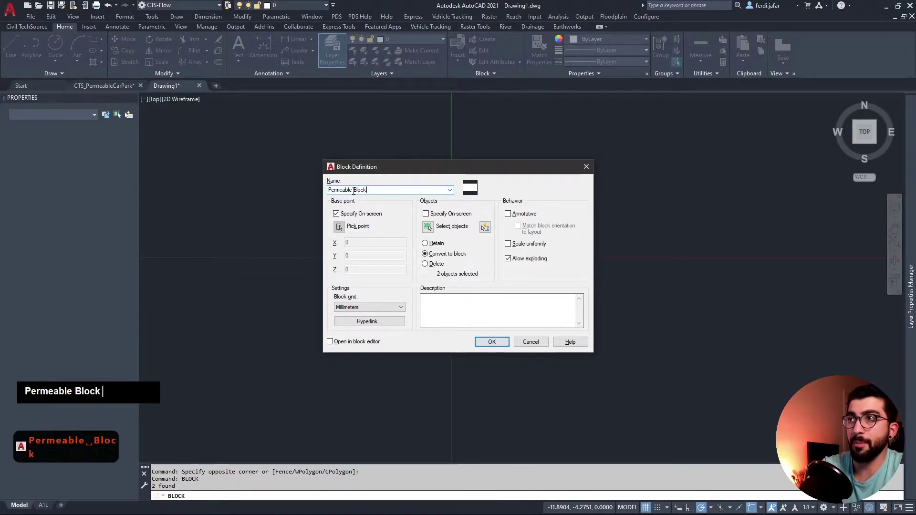
pyautogui.press('Return')
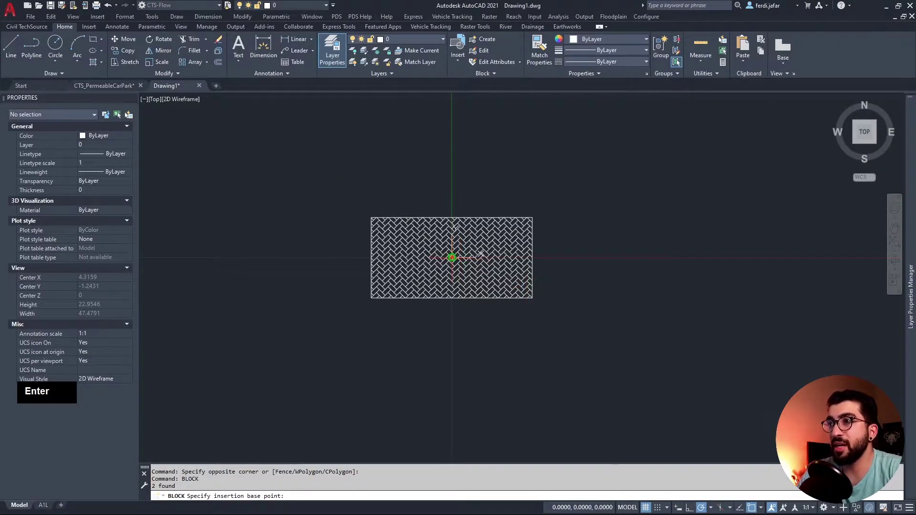
pyautogui.click(451, 258)
# - Open Permeable Block in the Block Editor and recentre the view
pyautogui.doubleClick(450, 233)
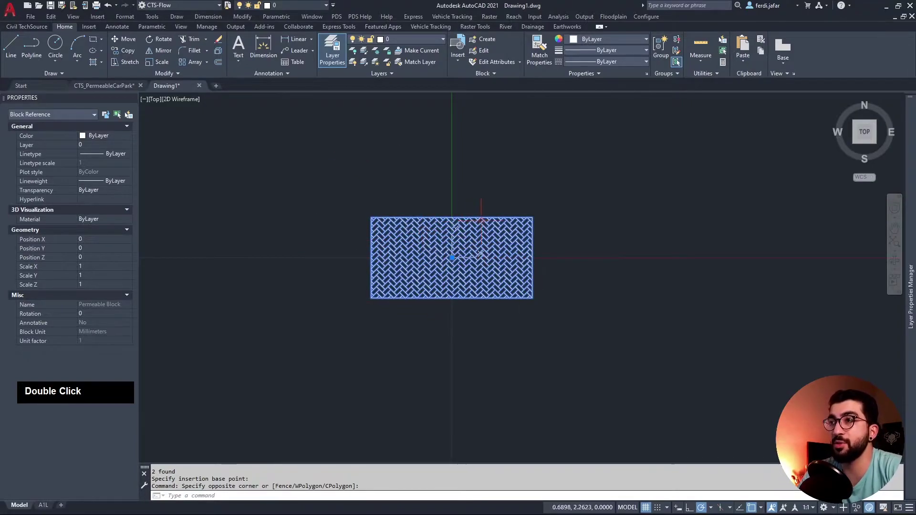
pyautogui.rightClick(495, 226)
pyautogui.click(503, 268)
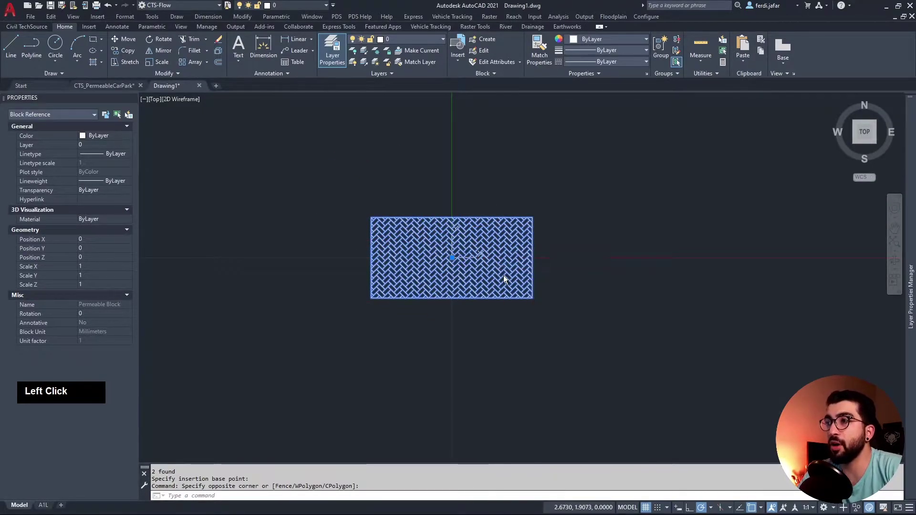
pyautogui.scroll(-2, 386, 241)
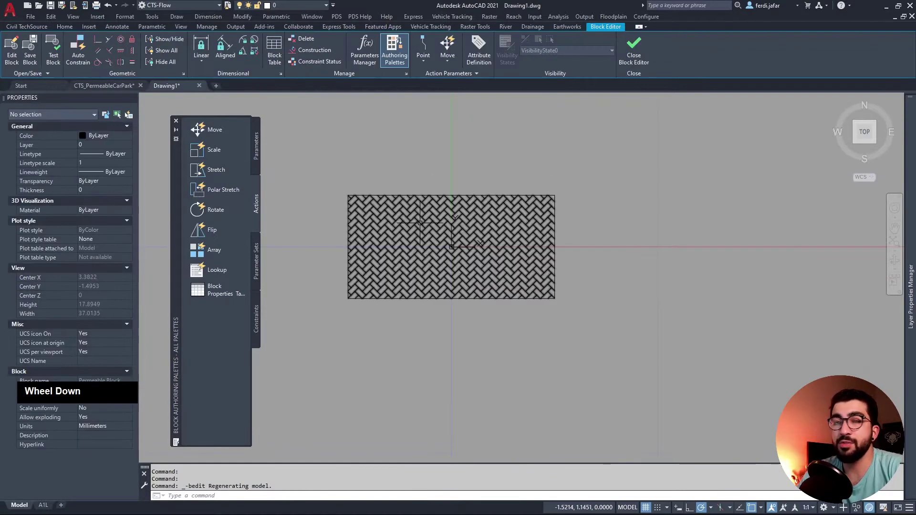
pyautogui.moveTo(434, 249)
pyautogui.mouseDown(button='middle')
pyautogui.moveTo(476, 248)
pyautogui.moveTo(417, 249)
pyautogui.mouseUp(button='middle')
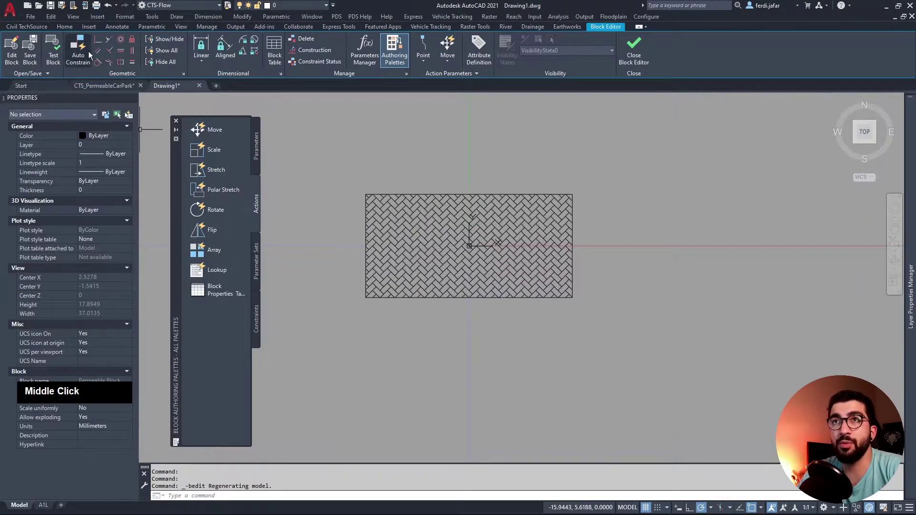
# - Auto-constrain the window-selected rectangle and hatch with adjusted settings, applying 3 constraints
pyautogui.click(87, 50)
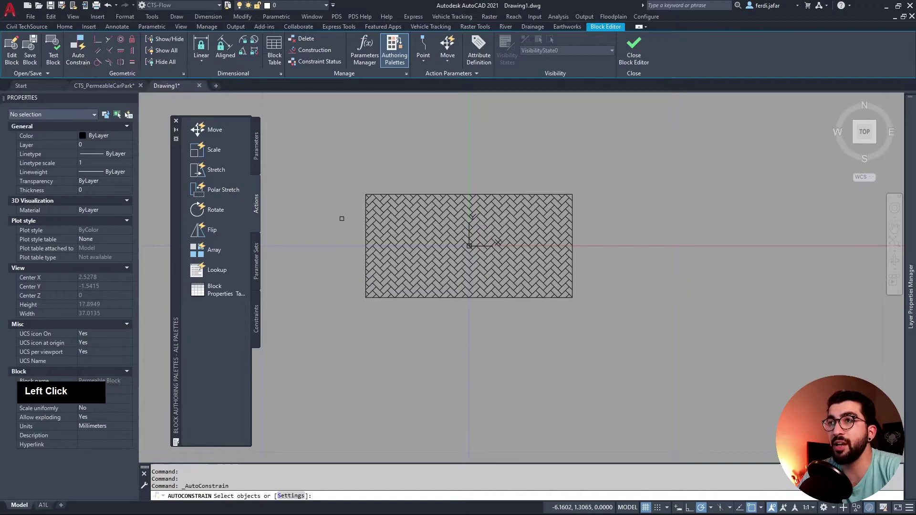
pyautogui.write('s')
pyautogui.press('Return')
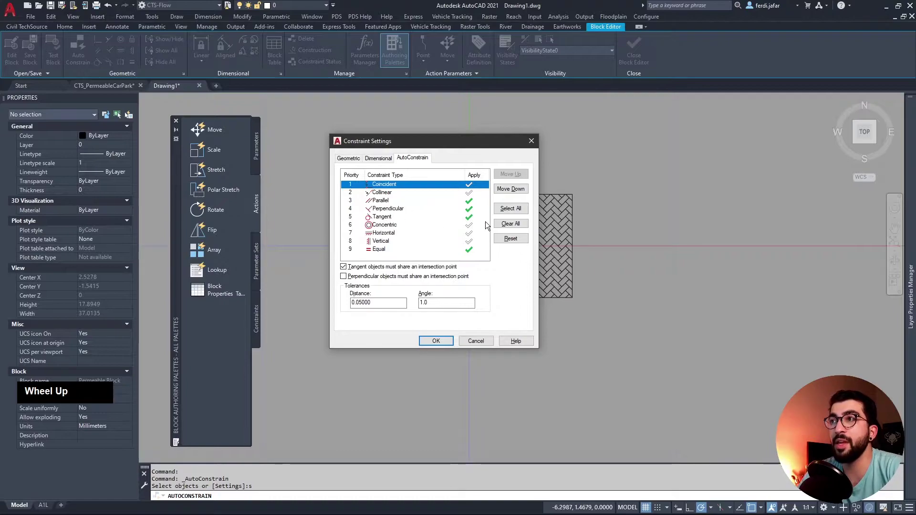
pyautogui.click(429, 217)
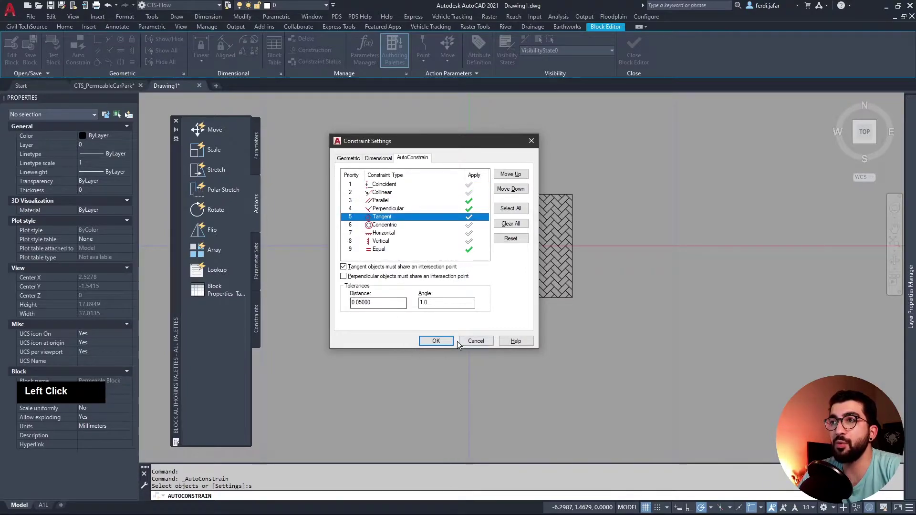
pyautogui.click(435, 341)
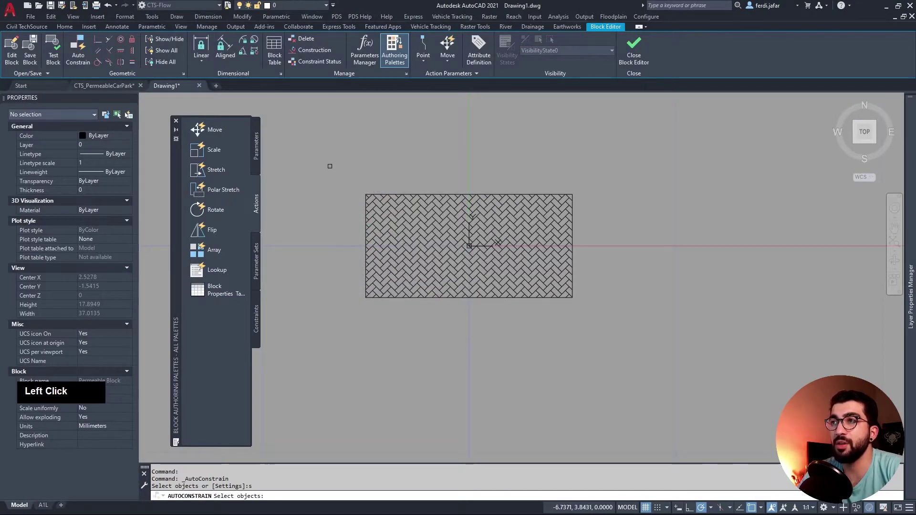
pyautogui.click(330, 166)
pyautogui.click(653, 337)
pyautogui.press('Return')
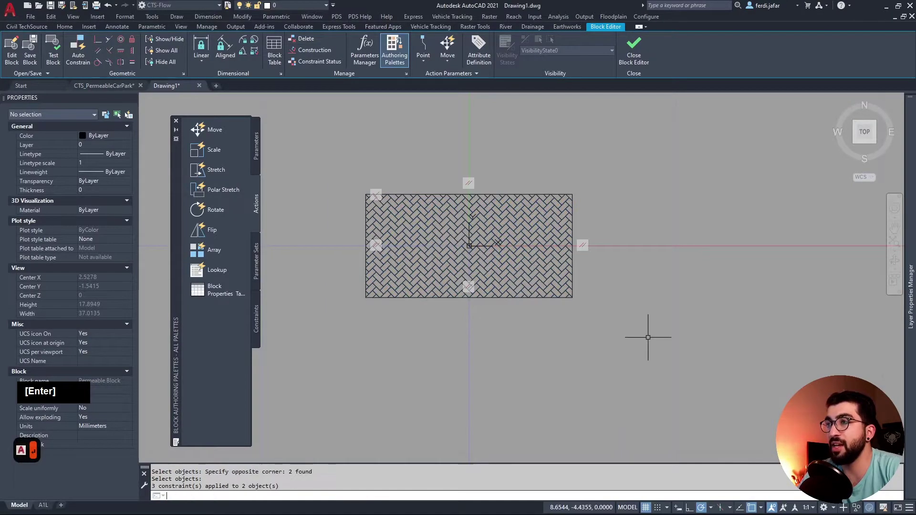
# - Add a linear parameter named Length (10) across the rectangle's top edge
pyautogui.click(203, 46)
pyautogui.scroll(5, 379, 202)
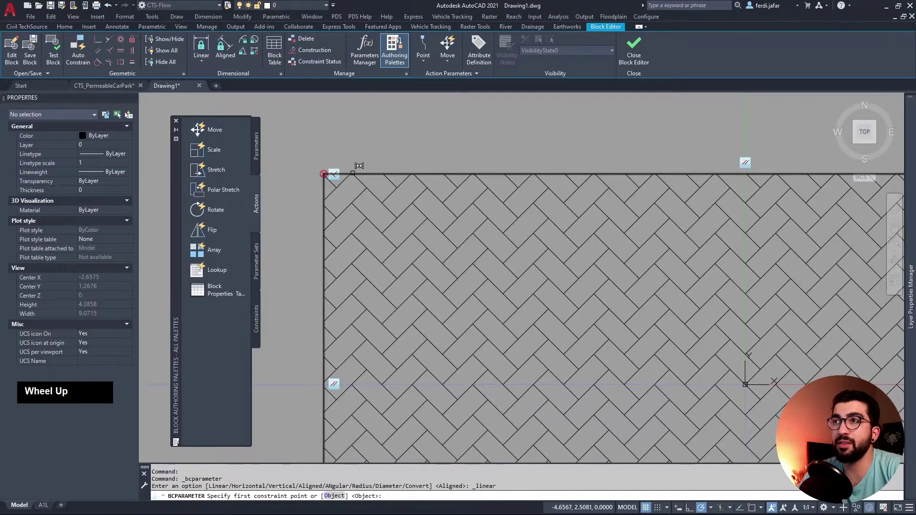
pyautogui.click(358, 165)
pyautogui.scroll(-5, 359, 166)
pyautogui.moveTo(812, 201)
pyautogui.mouseDown(button='middle')
pyautogui.moveTo(593, 188)
pyautogui.moveTo(594, 211)
pyautogui.mouseUp(button='middle')
pyautogui.scroll(5, 590, 176)
pyautogui.click(590, 176)
pyautogui.scroll(-5, 577, 199)
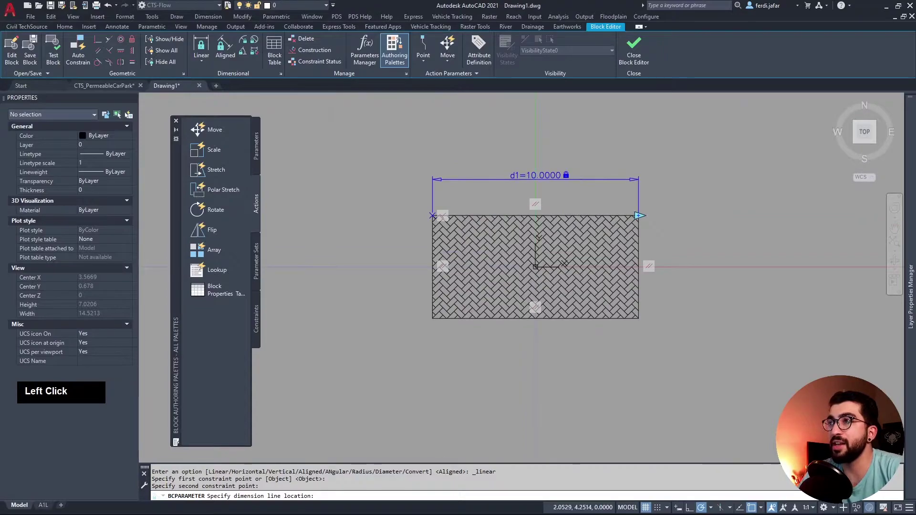
pyautogui.doubleClick(489, 177)
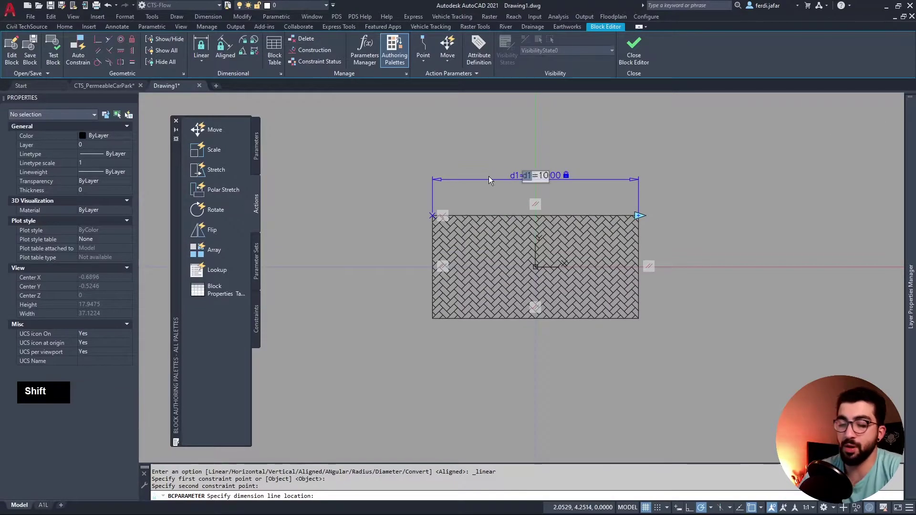
pyautogui.write('Length=10')
pyautogui.press('Return')
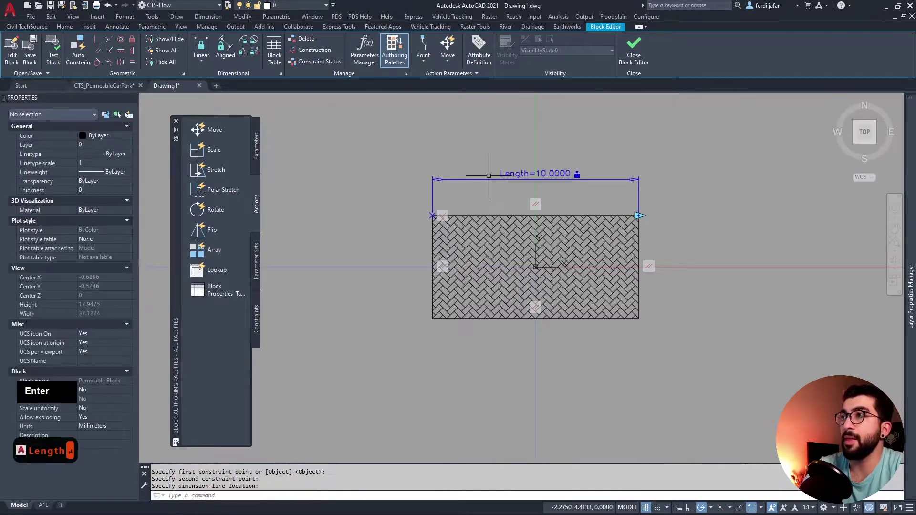
# - Add a linear parameter named Width (5) along the rectangle's right edge
pyautogui.click(201, 48)
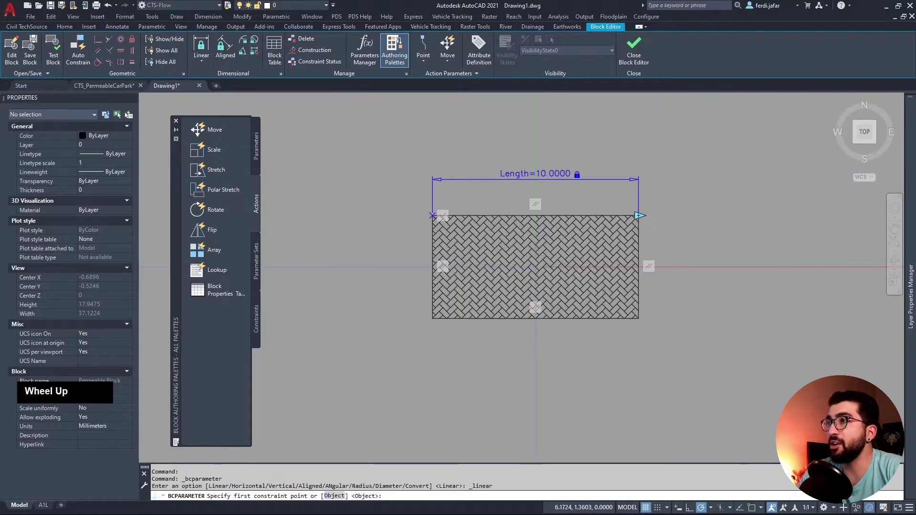
pyautogui.scroll(4, 640, 216)
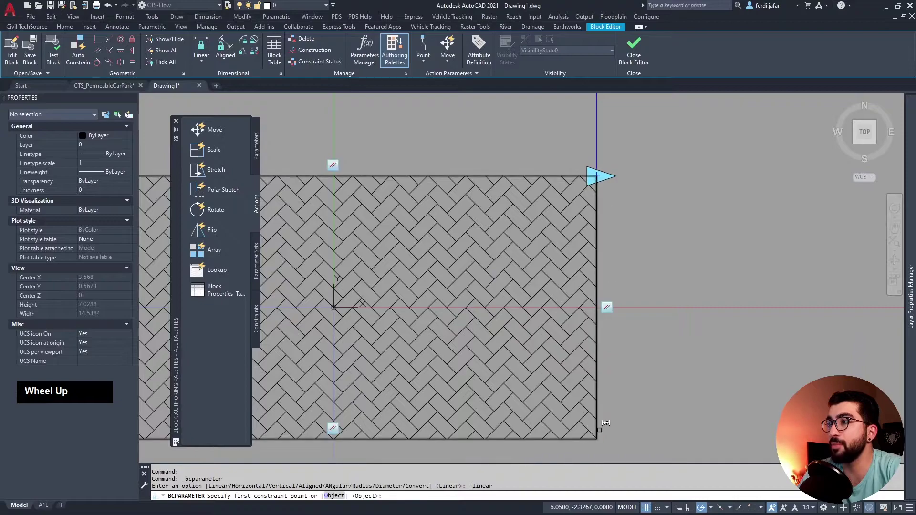
pyautogui.click(597, 435)
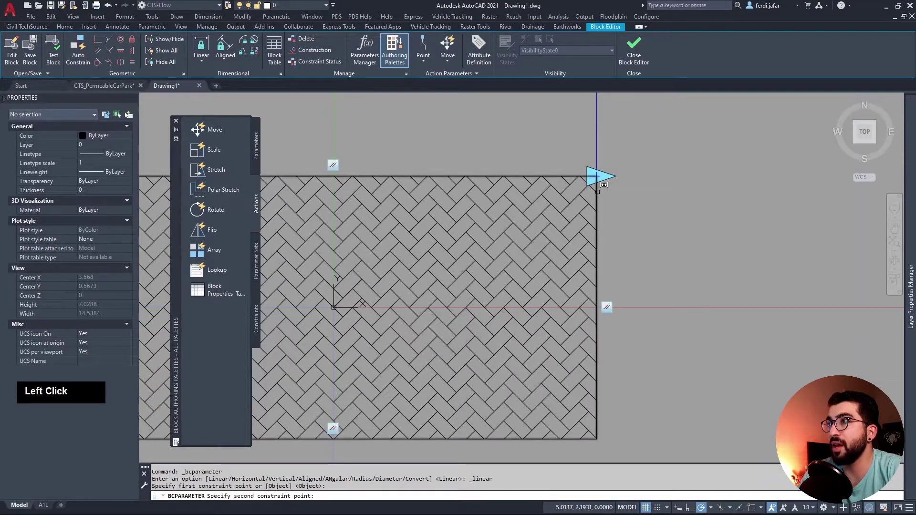
pyautogui.click(602, 182)
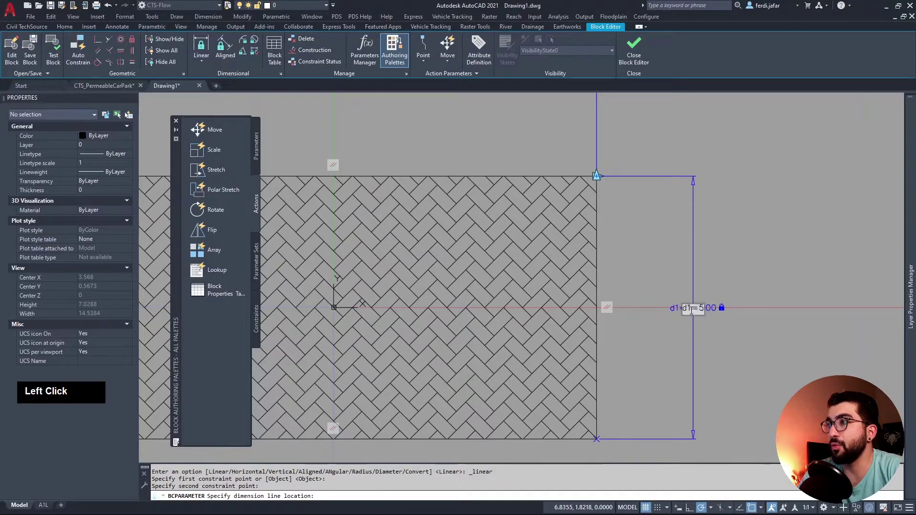
pyautogui.write('Width')
pyautogui.press('Return')
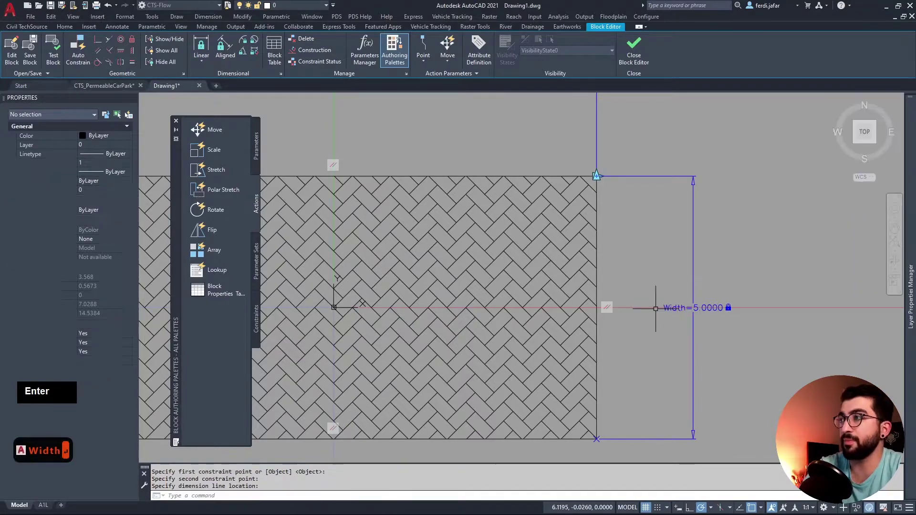
pyautogui.scroll(-4, 657, 272)
pyautogui.moveTo(442, 96); pyautogui.dragTo(326, 100, button='middle')
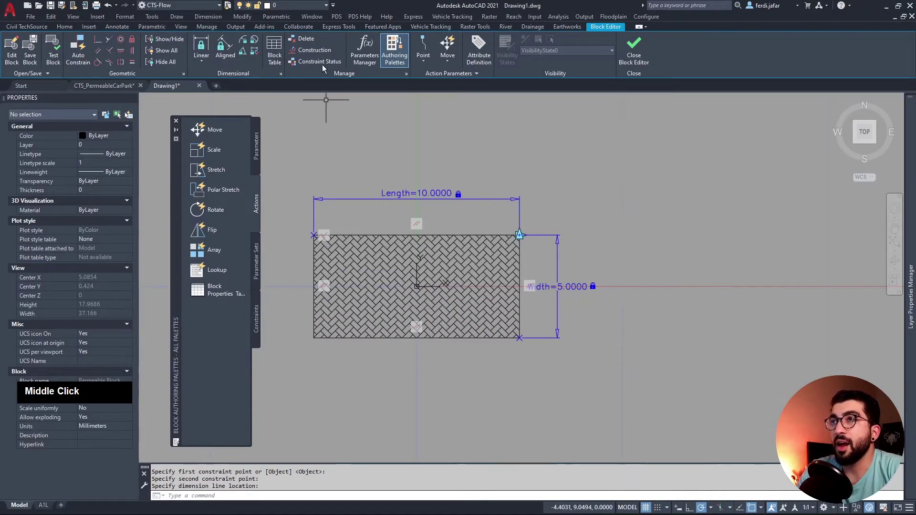
# - In the Parameters Manager, add user parameters named Depth and Porosity
pyautogui.click(368, 56)
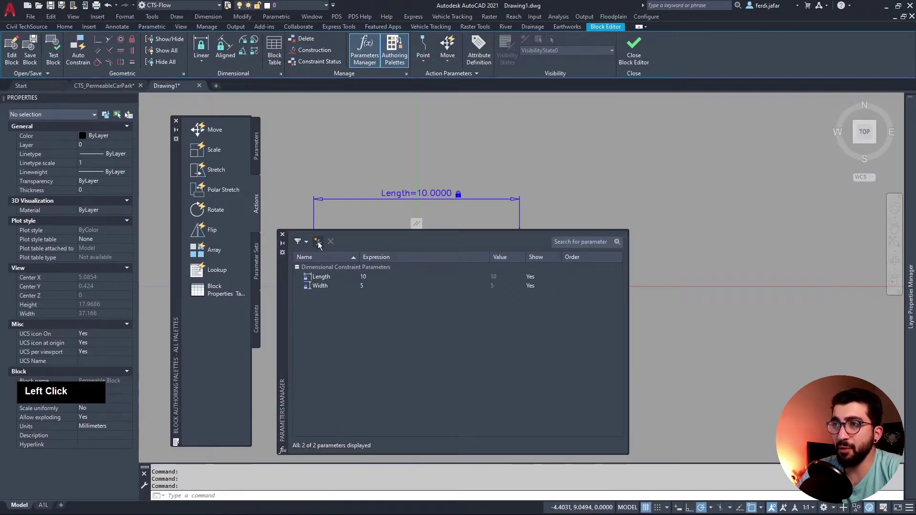
pyautogui.click(318, 242)
pyautogui.doubleClick(300, 306)
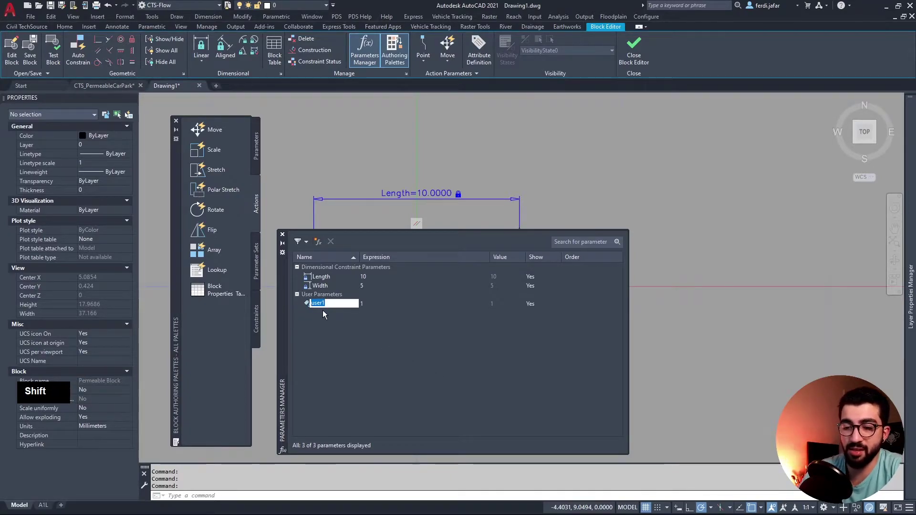
pyautogui.write('Depth')
pyautogui.press('Return')
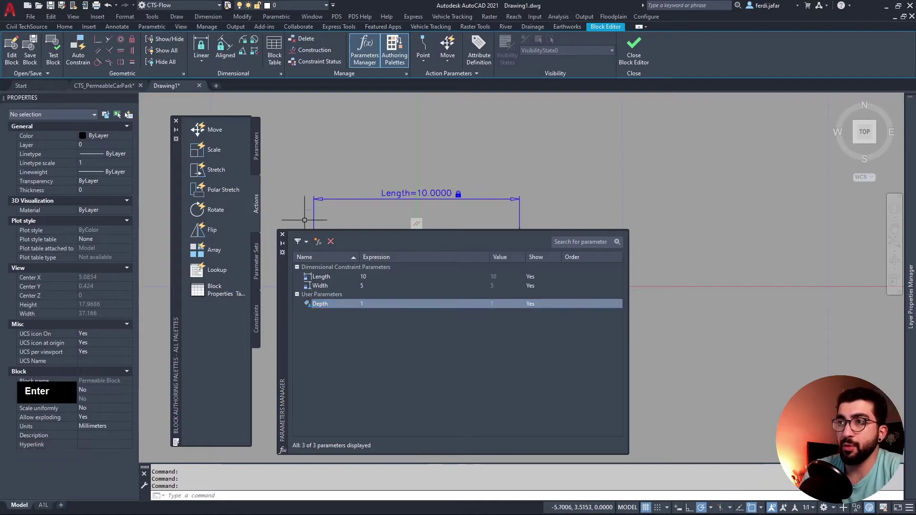
pyautogui.click(318, 242)
pyautogui.write('Por')
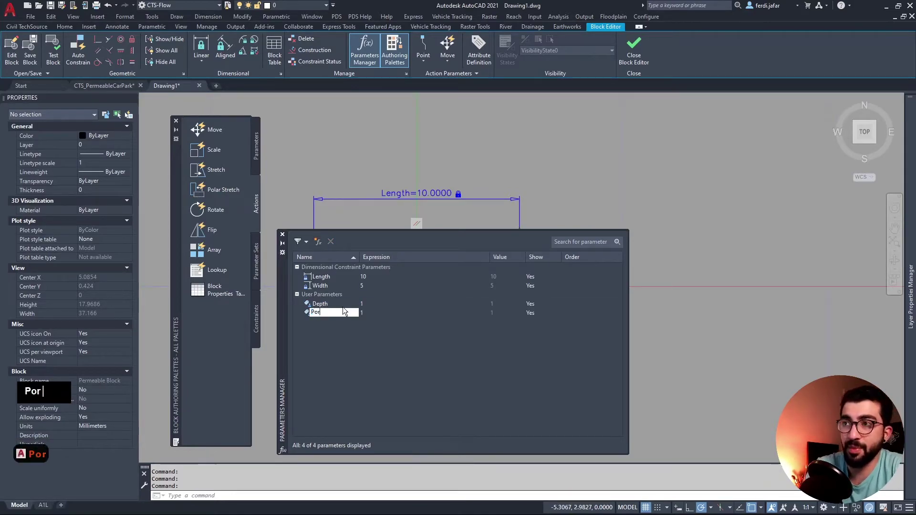
pyautogui.write('os')
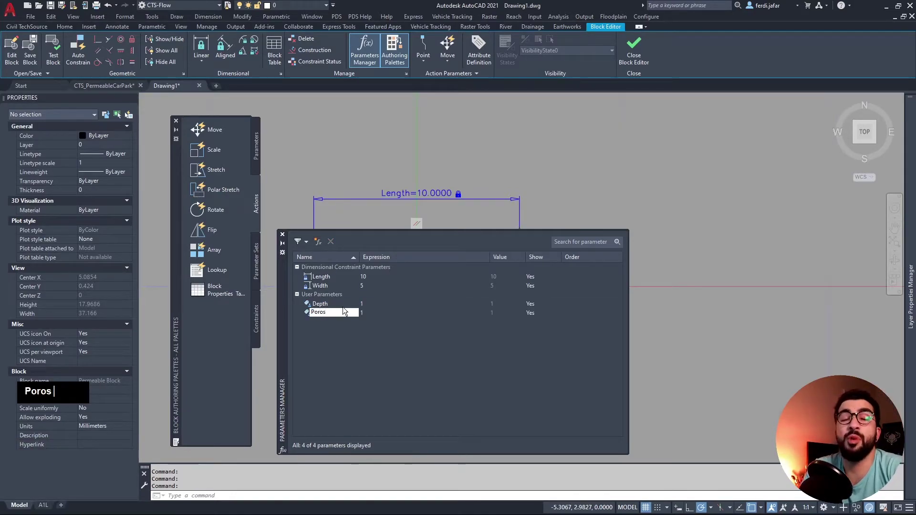
pyautogui.write('ity')
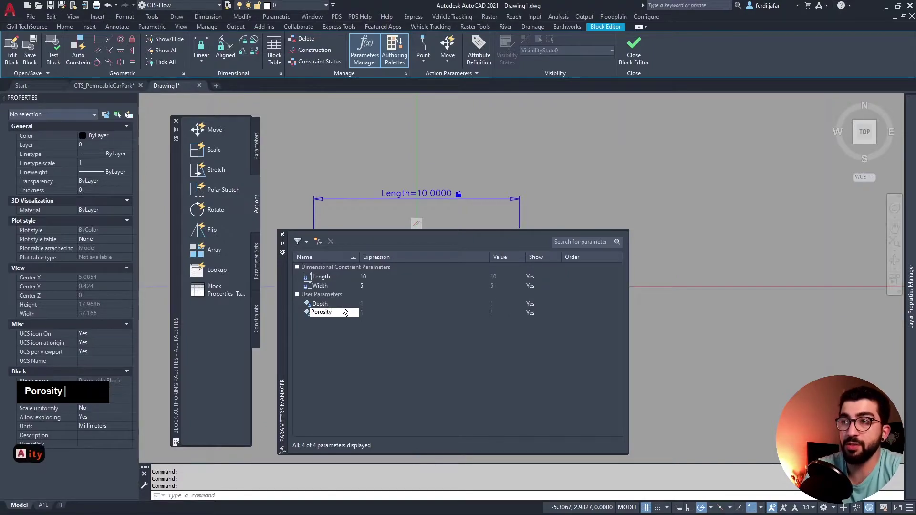
pyautogui.press('Return')
# - Add two more user parameters named Area and Volume
pyautogui.doubleClick(353, 334)
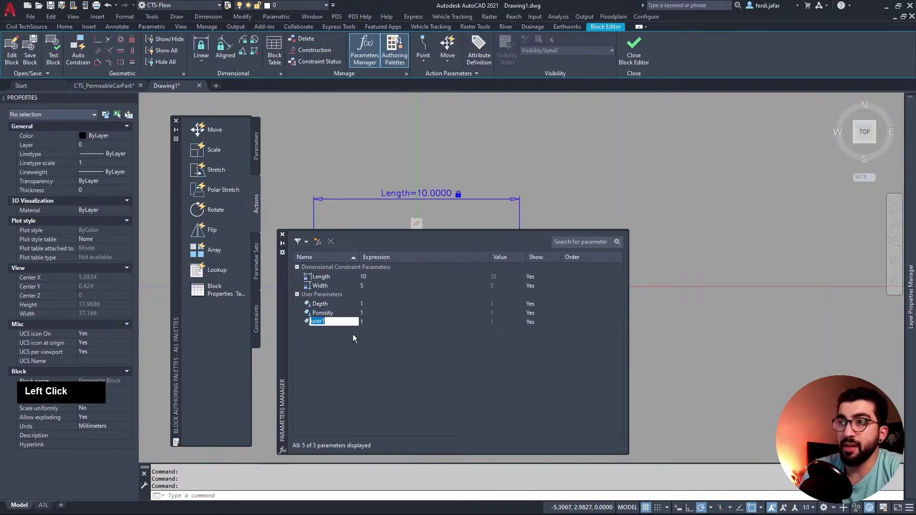
pyautogui.write('Area')
pyautogui.press('Return')
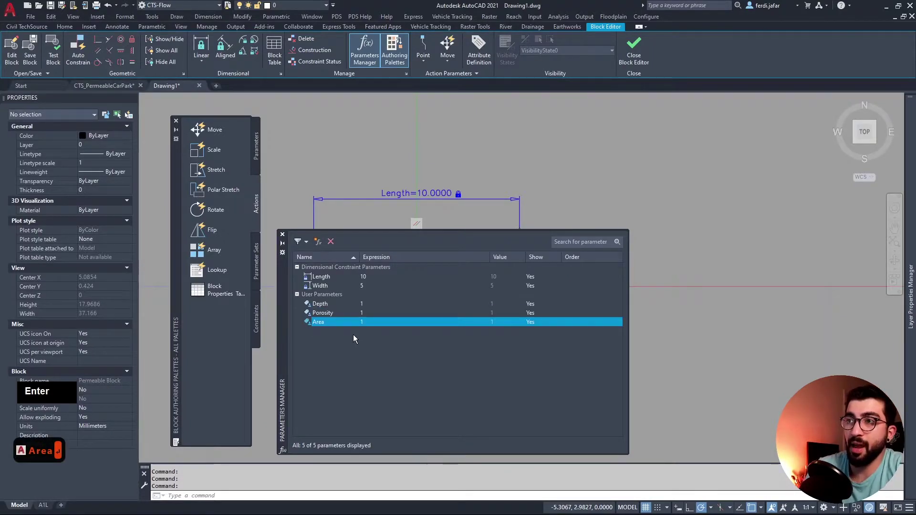
pyautogui.click(318, 241)
pyautogui.write('Volume')
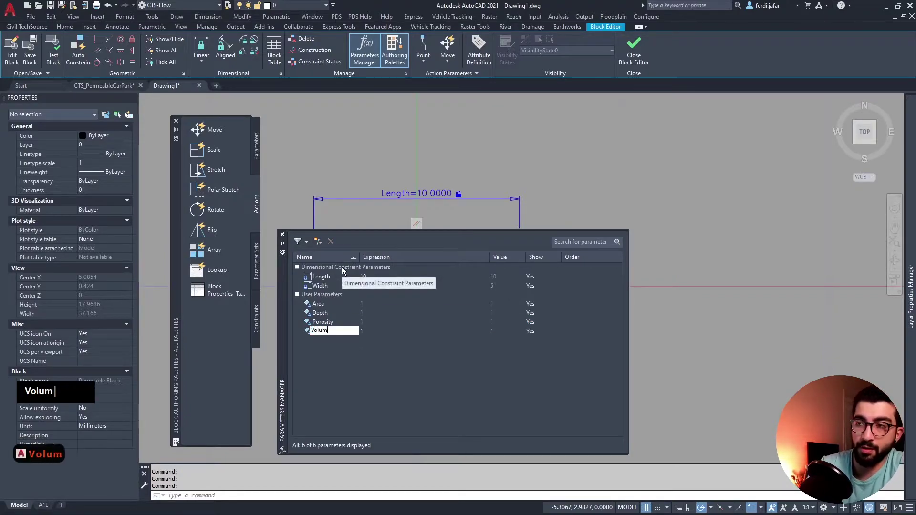
pyautogui.press('Return')
# - Set Area's expression to Length*Width and Depth's value to 0.45
pyautogui.click(371, 303)
pyautogui.doubleClick(371, 303)
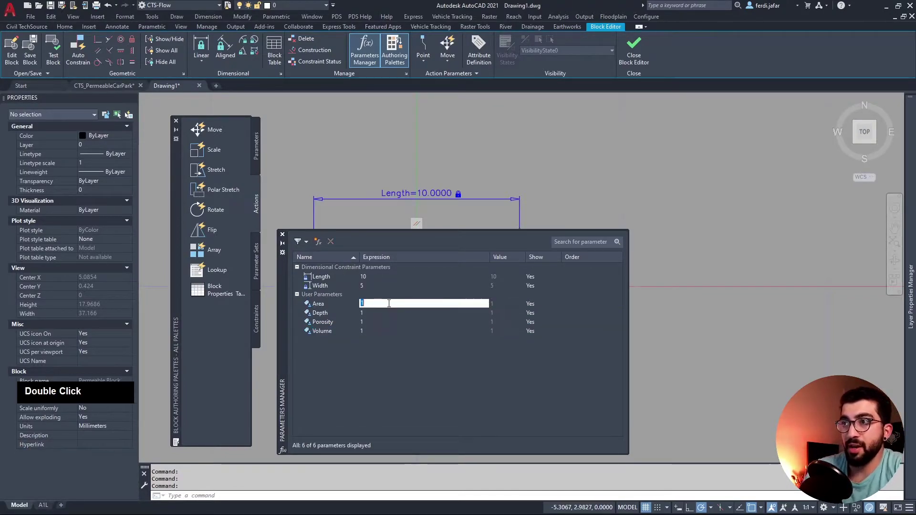
pyautogui.write('Len')
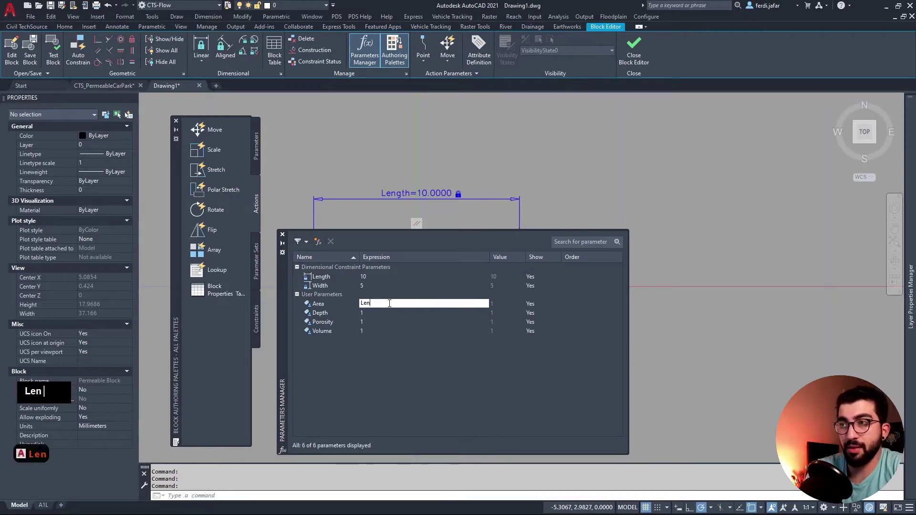
pyautogui.write('gth*Width')
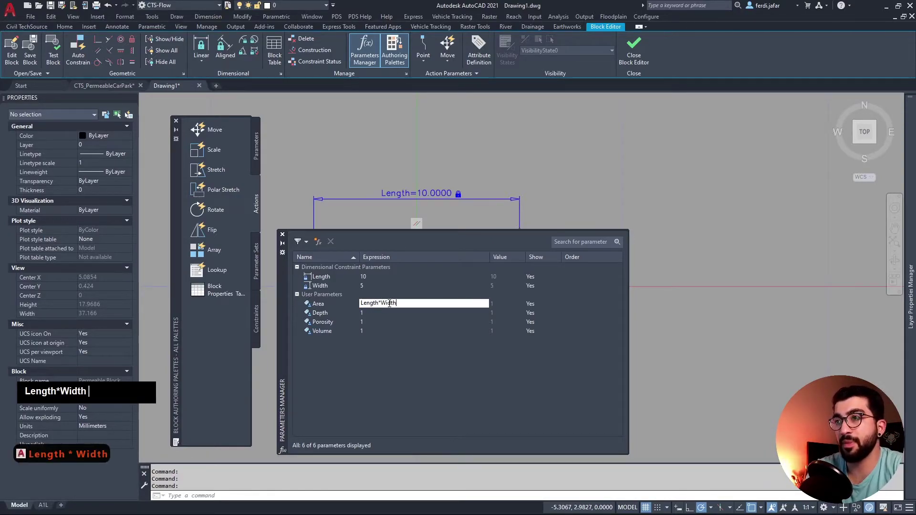
pyautogui.press('Return')
pyautogui.click(382, 312)
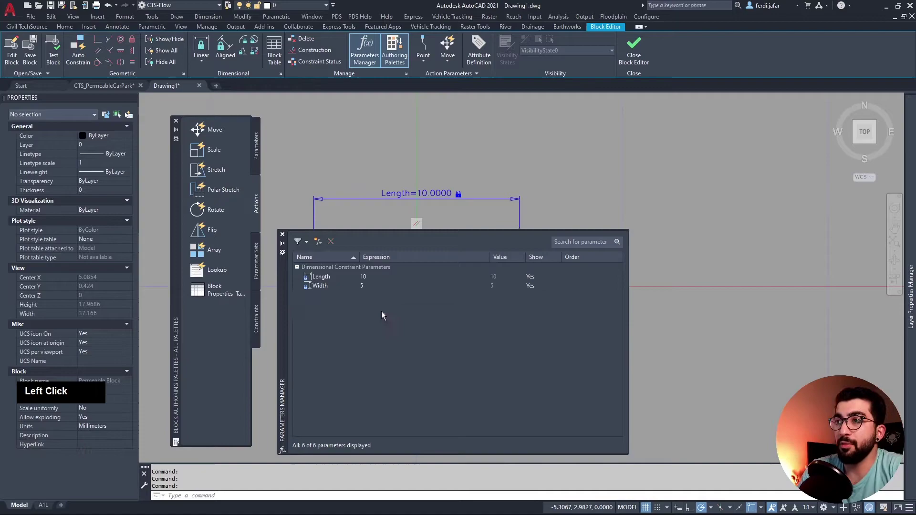
pyautogui.doubleClick(382, 311)
pyautogui.write('0.45')
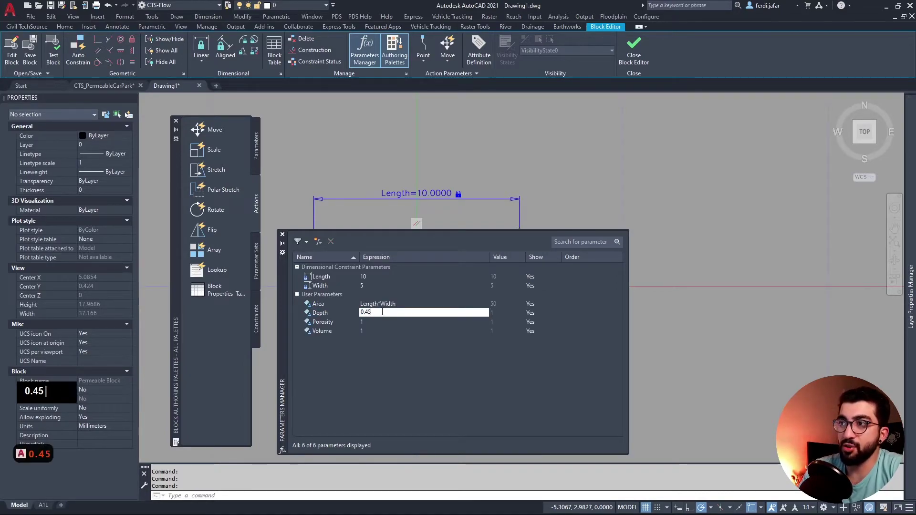
# - Set Porosity to 0.3 and Volume's expression to Area*Depth*Porosity
pyautogui.click(367, 322)
pyautogui.doubleClick(370, 321)
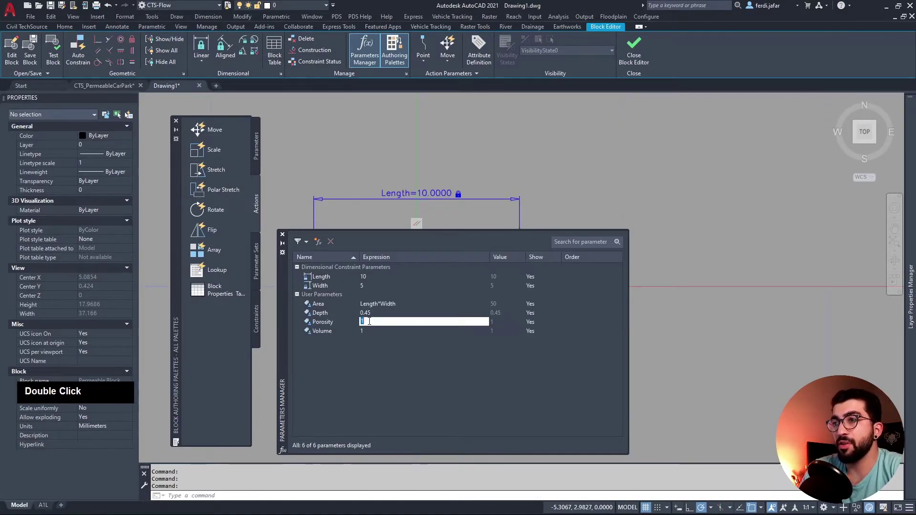
pyautogui.write('0.3')
pyautogui.press('Return')
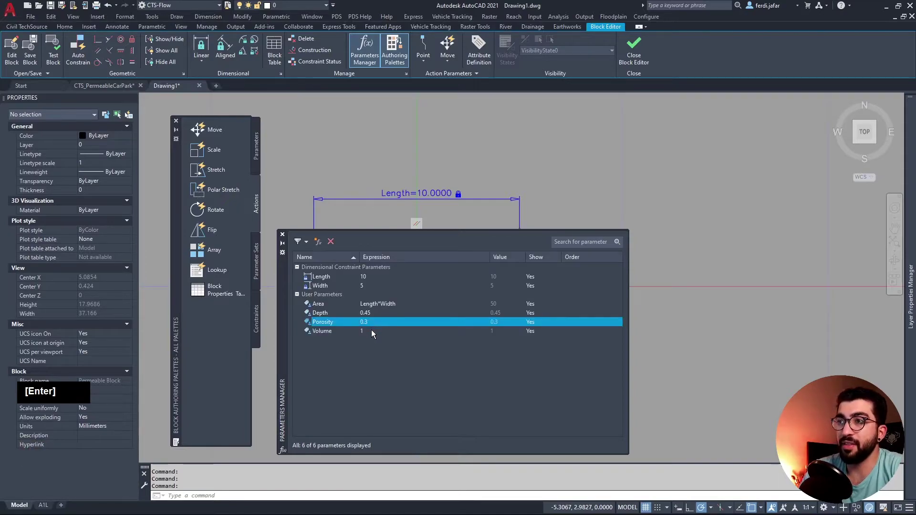
pyautogui.doubleClick(371, 330)
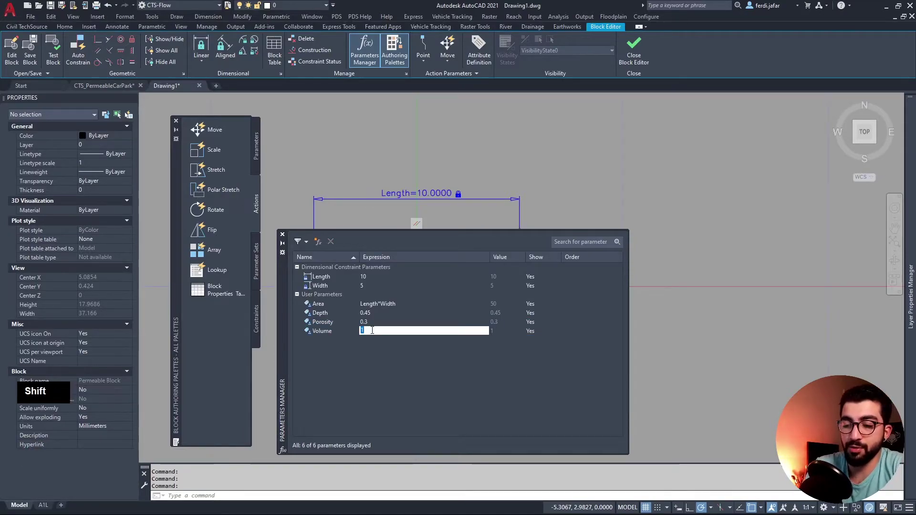
pyautogui.write('Area*')
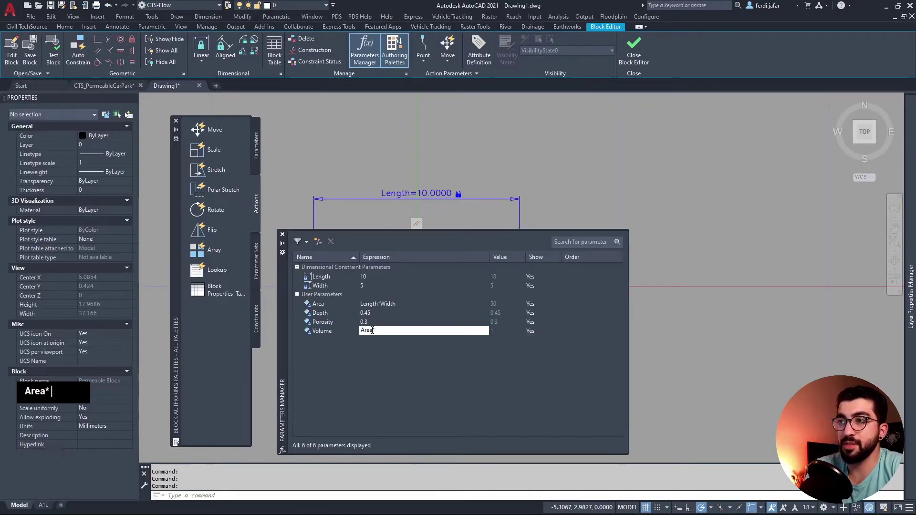
pyautogui.write('Depth')
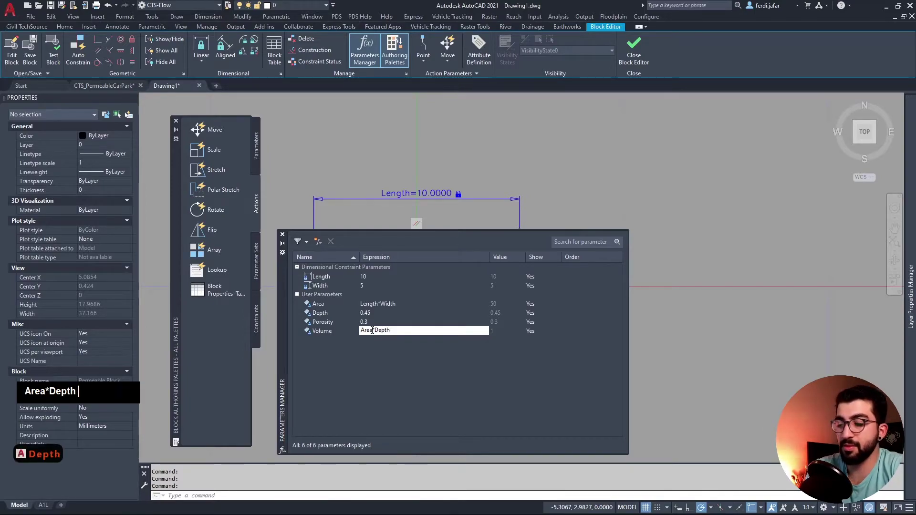
pyautogui.write('*Por')
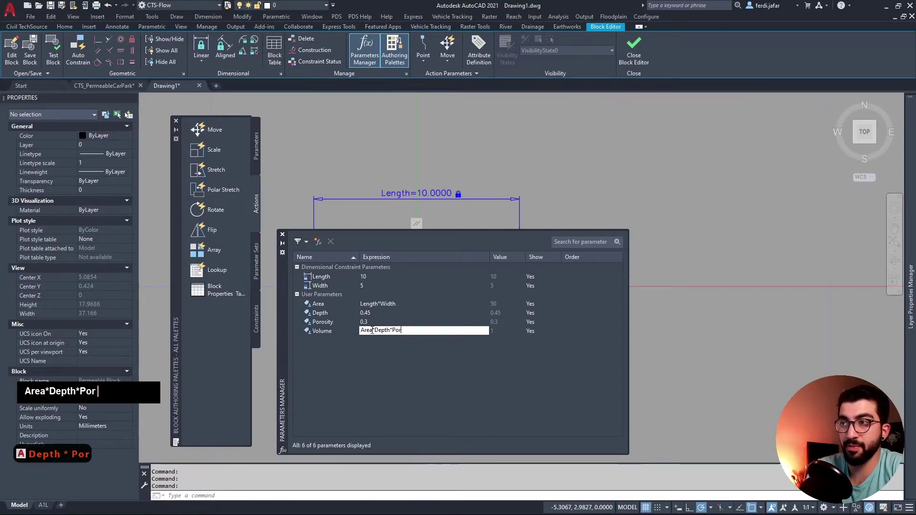
pyautogui.write('osity')
pyautogui.press('Return')
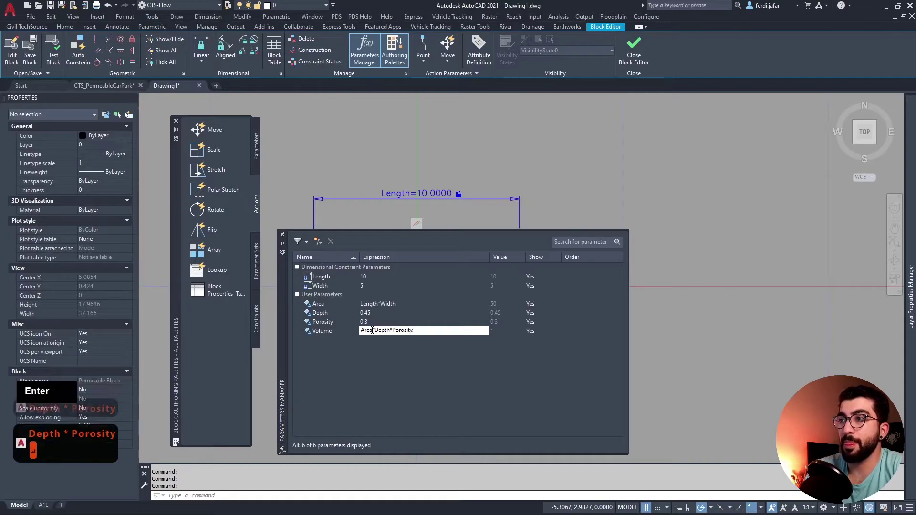
# - Close the Block Editor saving changes, and select the hatched block in Drawing1
pyautogui.click(640, 55)
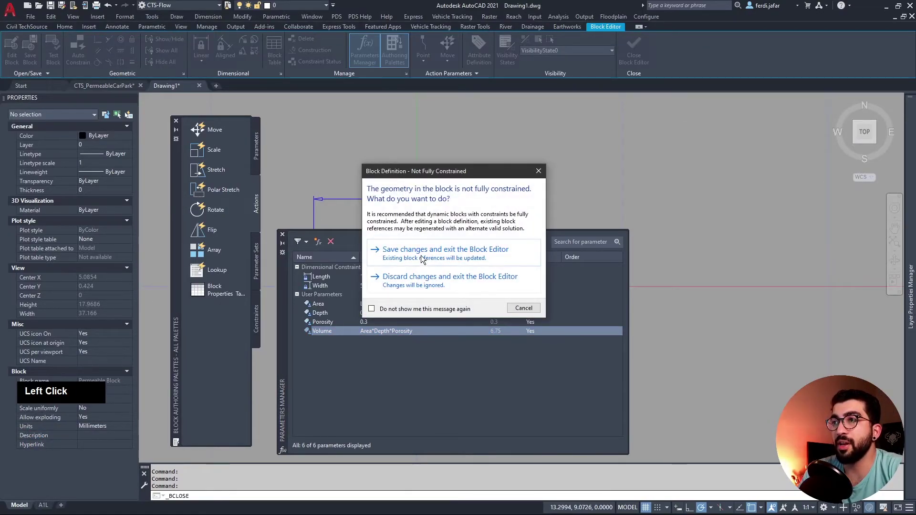
pyautogui.click(422, 257)
pyautogui.doubleClick(547, 210)
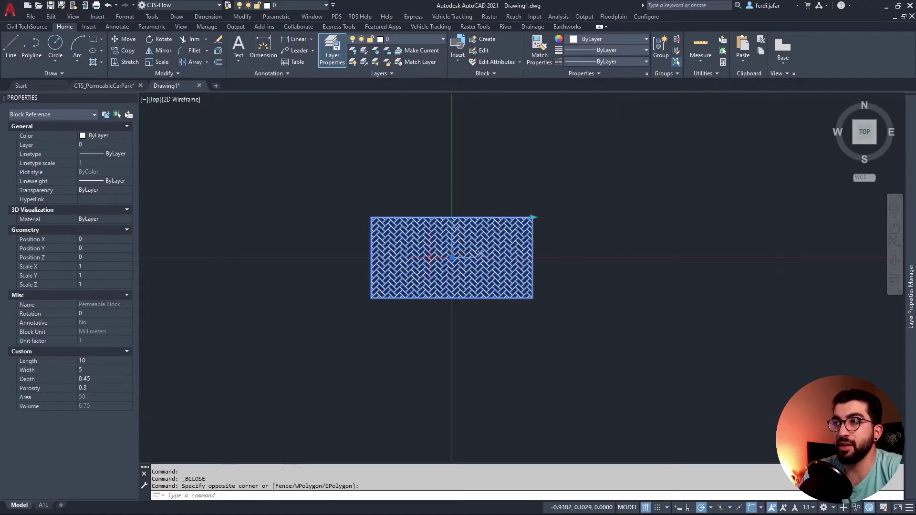
# - Change the block's Width to 10, then back to 5
pyautogui.click(93, 368)
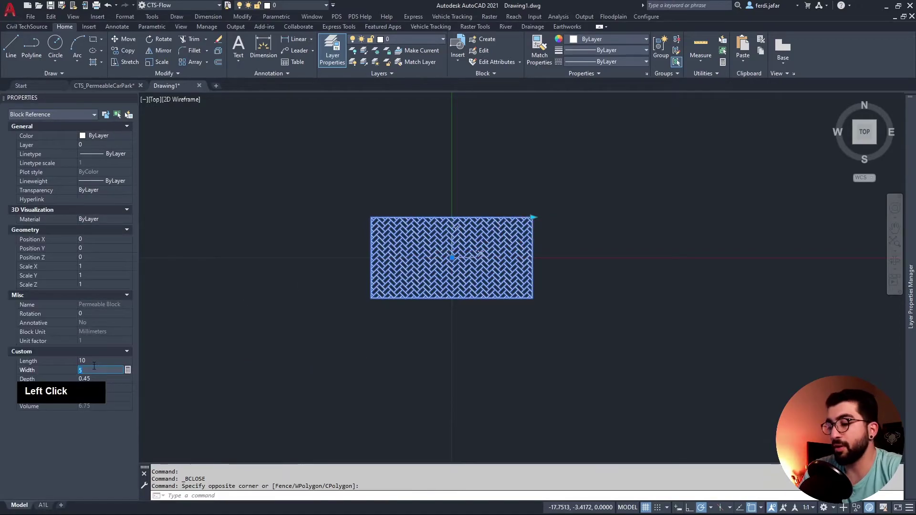
pyautogui.write('10')
pyautogui.press('Return')
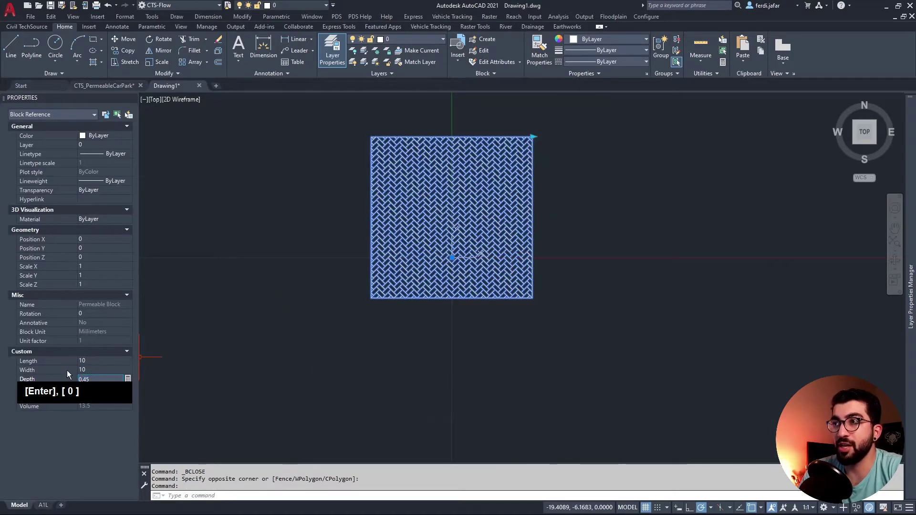
pyautogui.click(91, 366)
pyautogui.write('5')
pyautogui.press('Return')
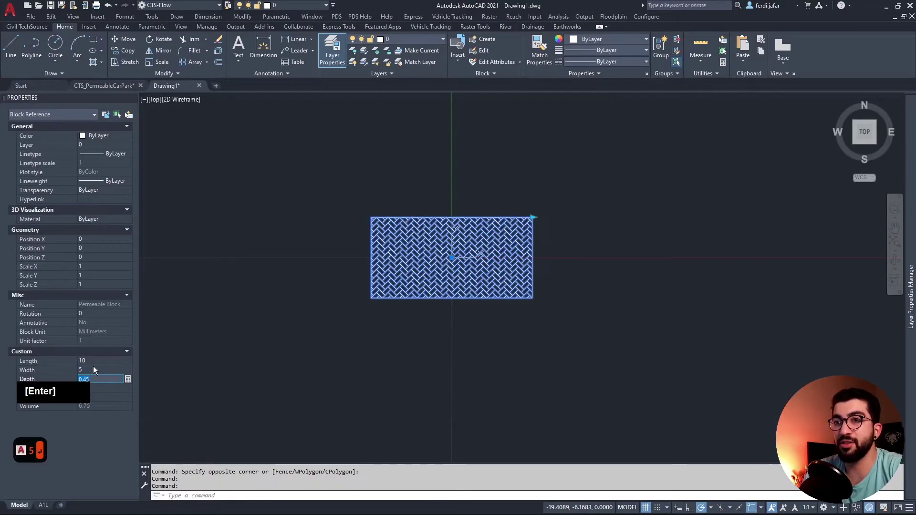
# - Set Length to 25 so the block stretches and Volume recalculates to 16.875
pyautogui.click(90, 361)
pyautogui.write('25')
pyautogui.press('Return')
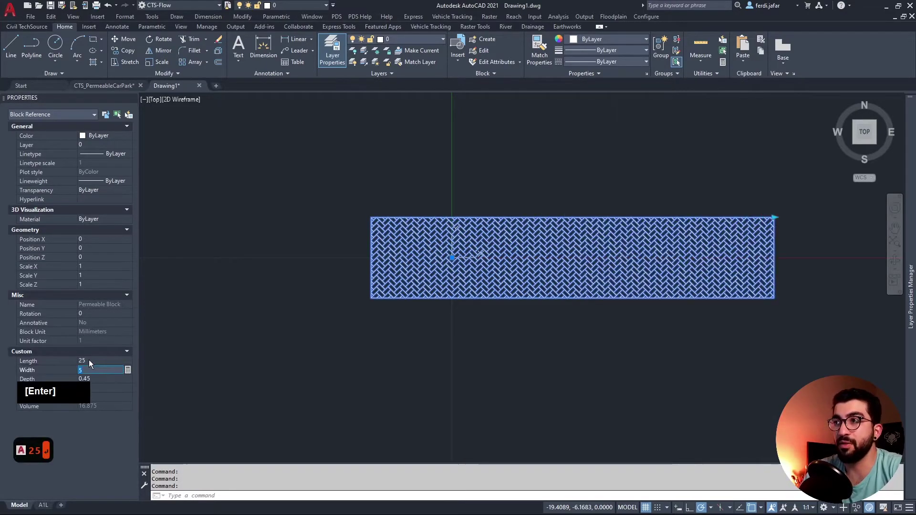
pyautogui.rightClick(555, 230)
# - Reset the block to its default size and open it in the Block Editor
pyautogui.click(585, 259)
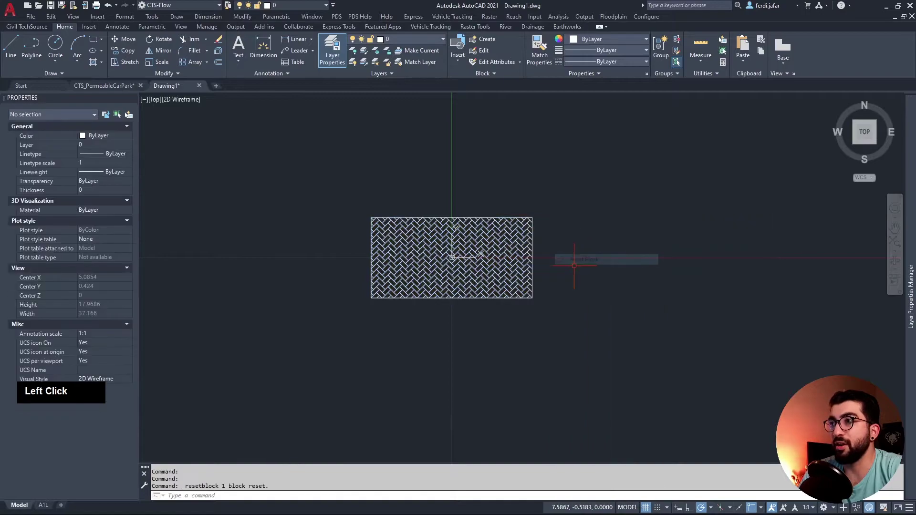
pyautogui.click(563, 229)
pyautogui.scroll(3, 533, 277)
pyautogui.scroll(-2, 585, 317)
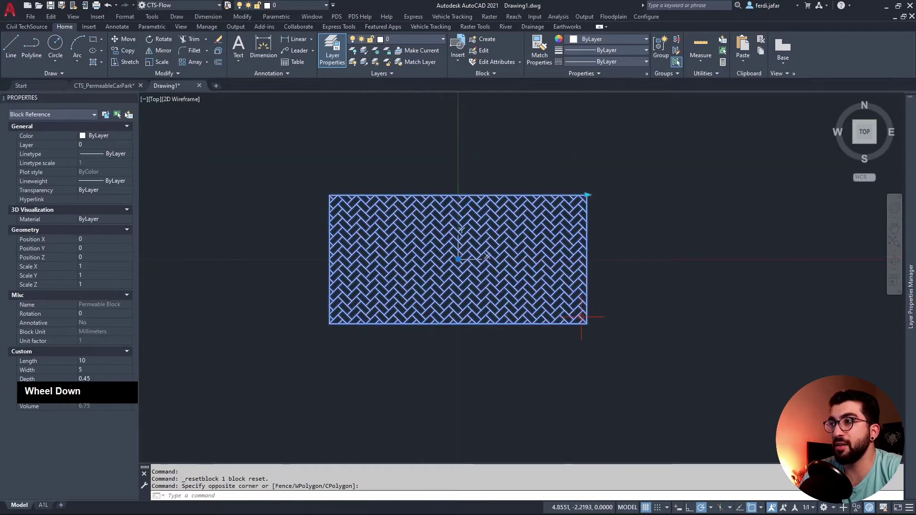
pyautogui.rightClick(568, 235)
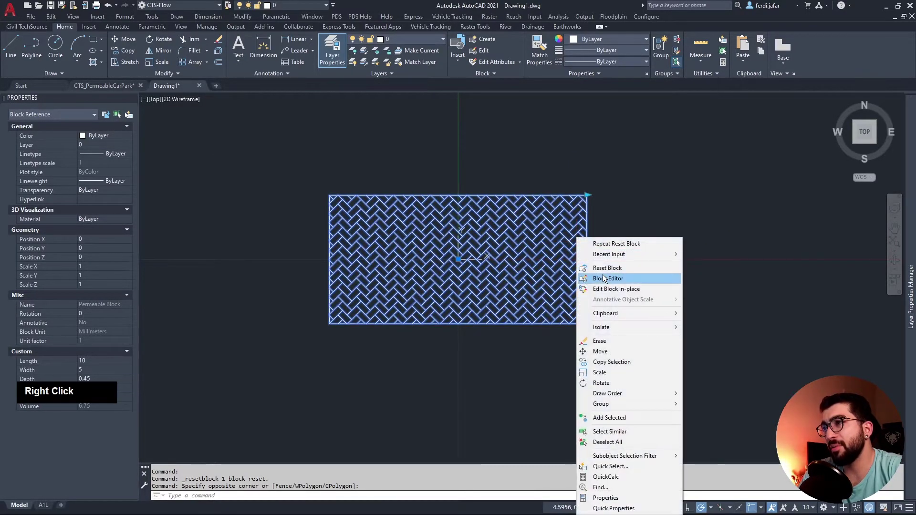
pyautogui.click(601, 278)
# - Give the Width constraint 2 grips, then delete the old Width constraint
pyautogui.click(720, 210)
pyautogui.click(702, 227)
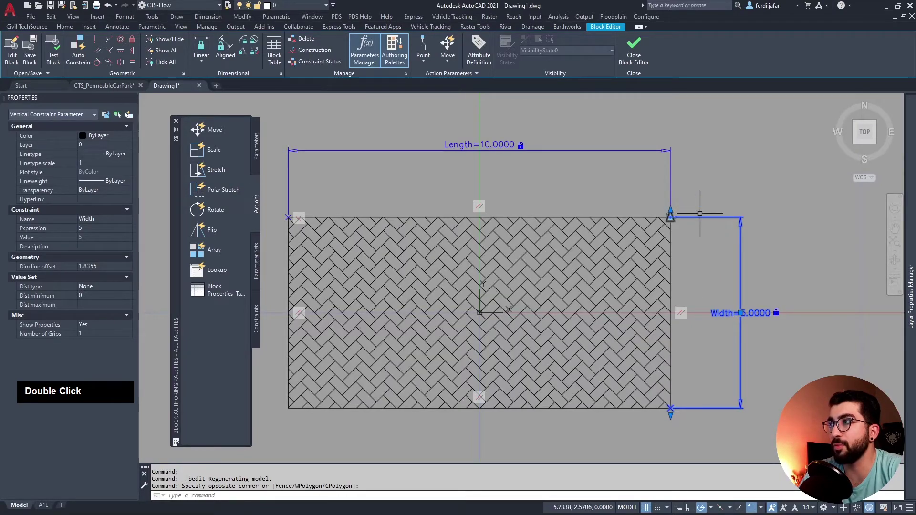
pyautogui.click(88, 334)
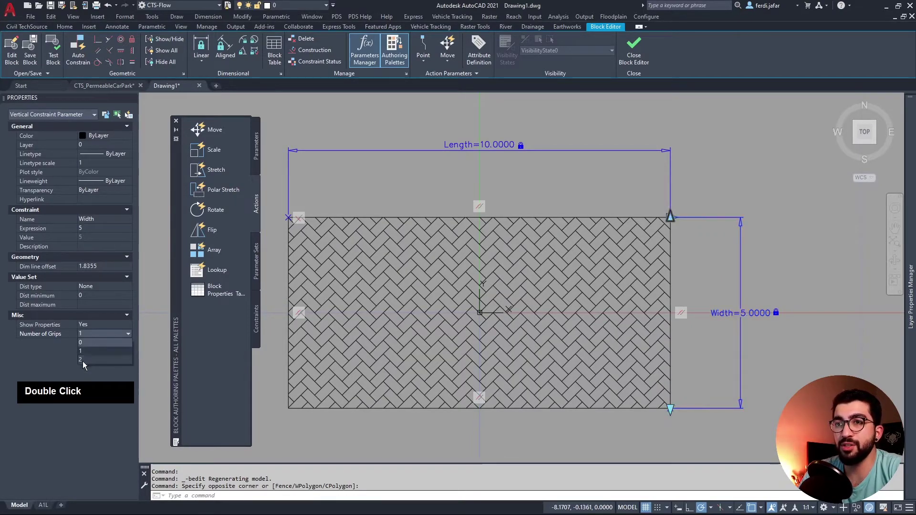
pyautogui.click(82, 361)
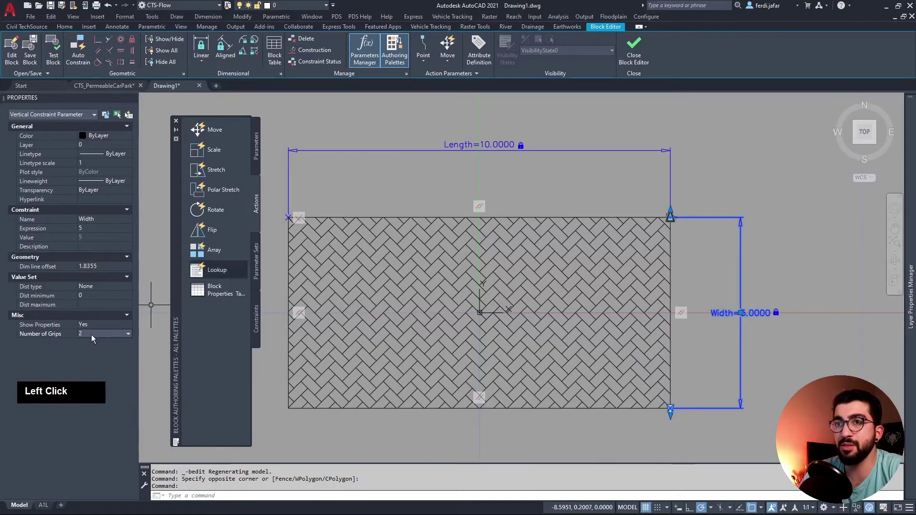
pyautogui.press('Delete')
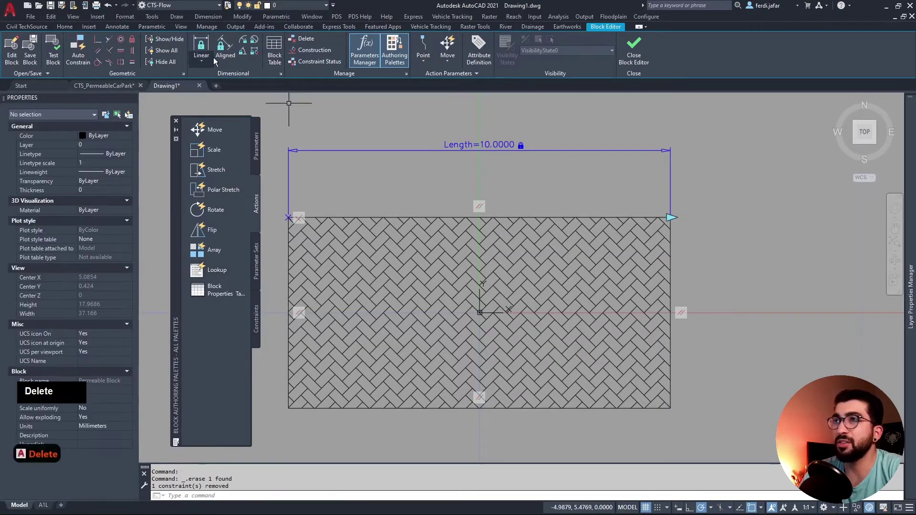
# - Add a linear constraint along the rectangle's right edge and name it Width
pyautogui.click(210, 45)
pyautogui.click(670, 217)
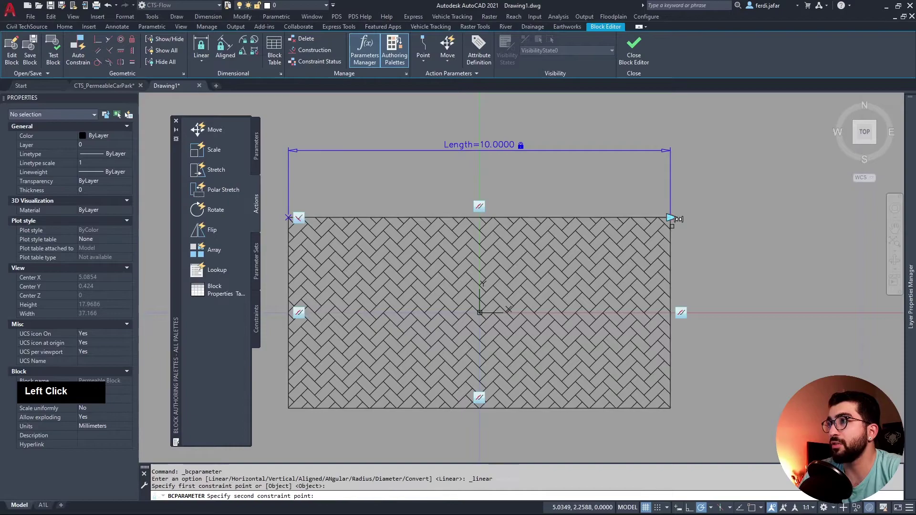
pyautogui.click(671, 408)
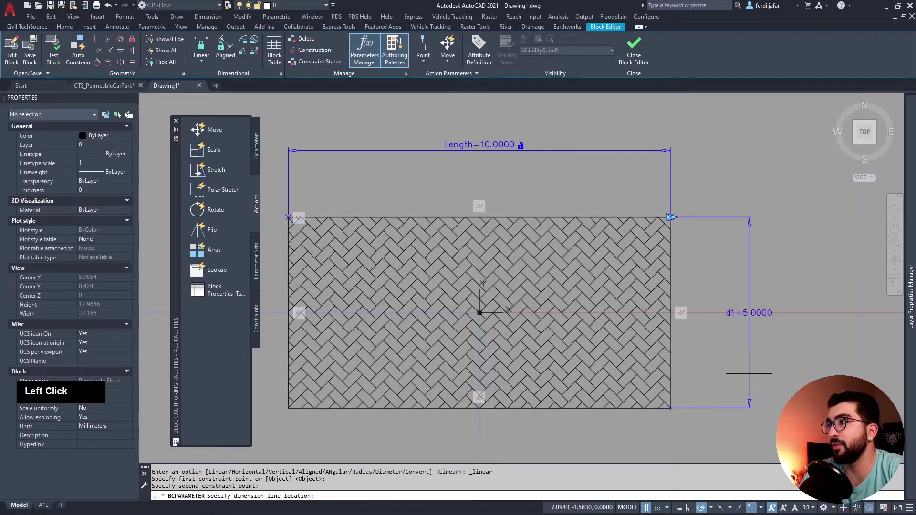
pyautogui.doubleClick(726, 314)
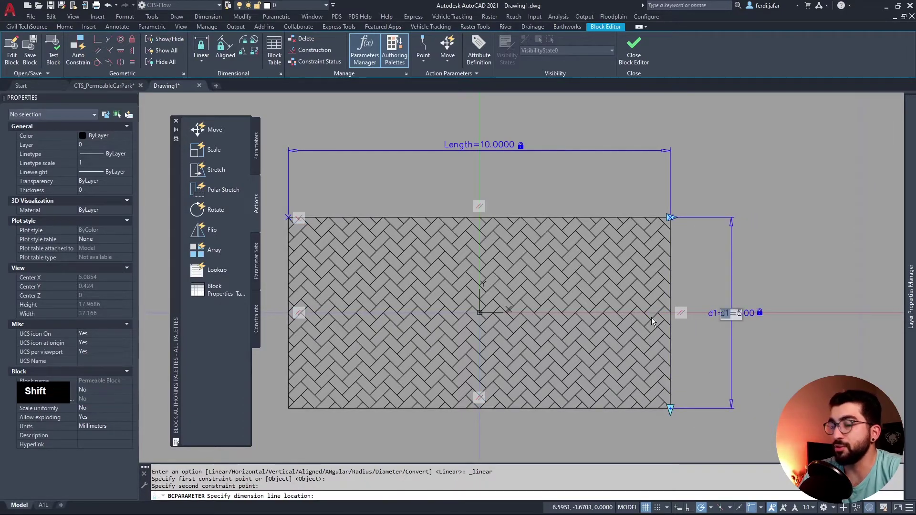
pyautogui.write('Width')
pyautogui.press('Return')
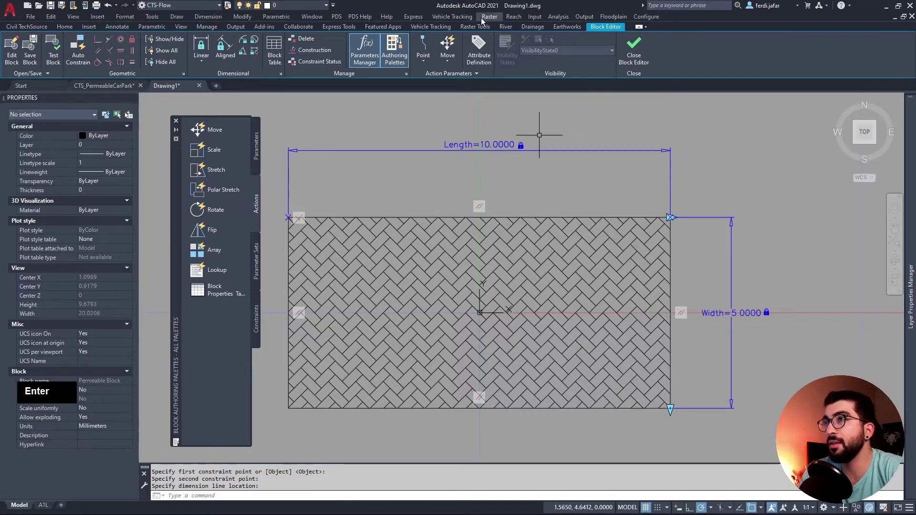
# - Change the Area expression to Length*Width in Parameters Manager, then close the Block Editor saving changes
pyautogui.doubleClick(364, 49)
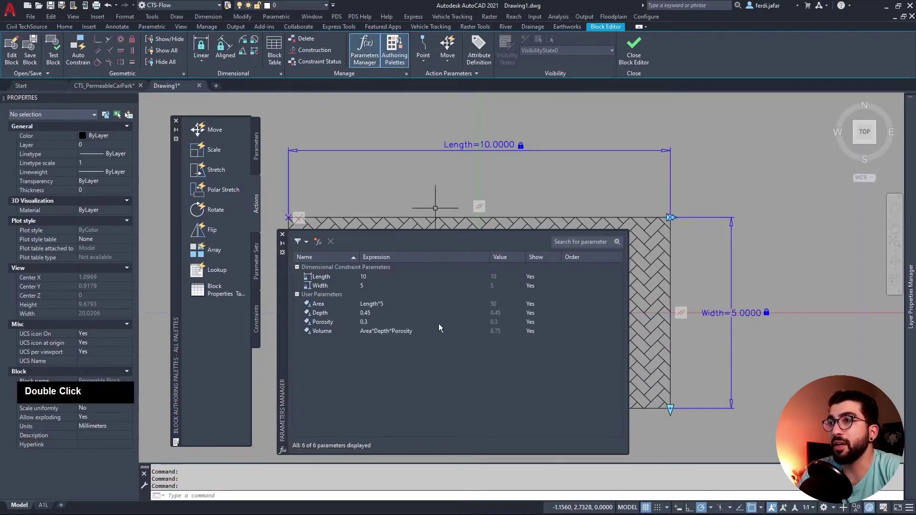
pyautogui.click(417, 331)
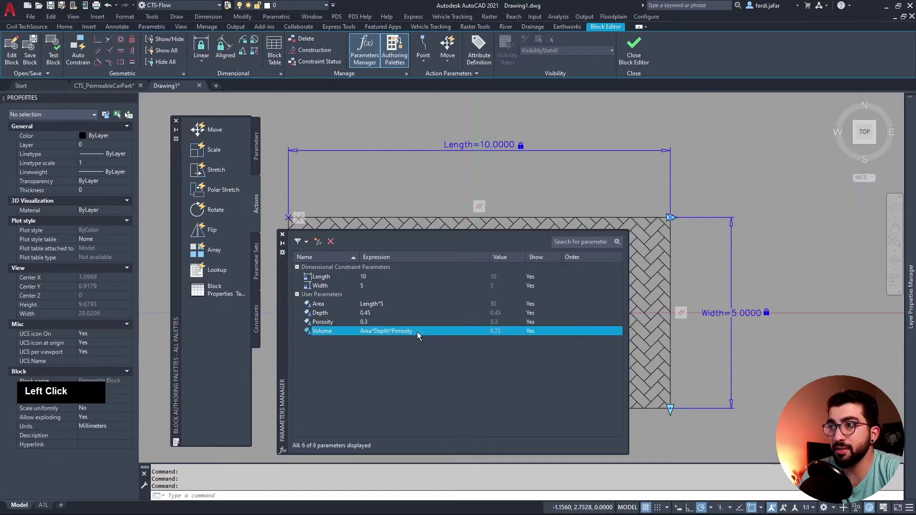
pyautogui.doubleClick(418, 332)
pyautogui.click(385, 303)
pyautogui.doubleClick(385, 303)
pyautogui.click(385, 303)
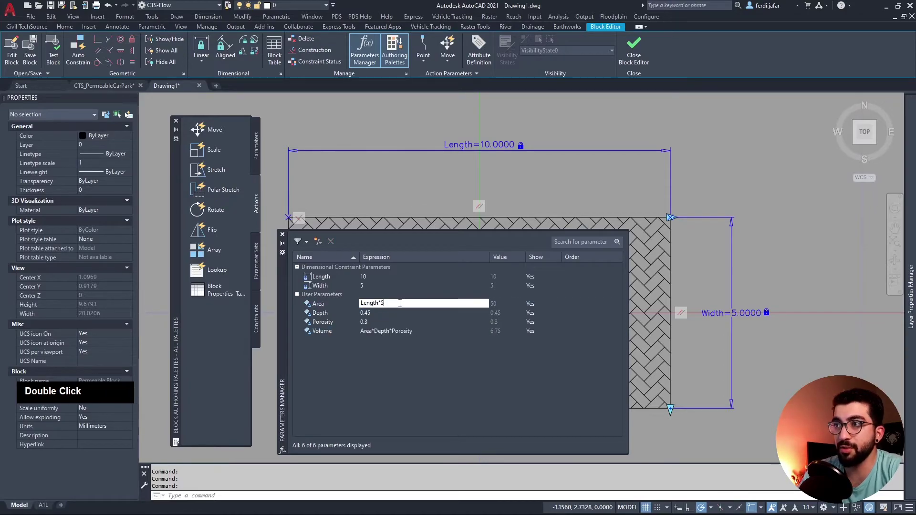
pyautogui.press('BackSpace')
pyautogui.write('Width')
pyautogui.press('Return')
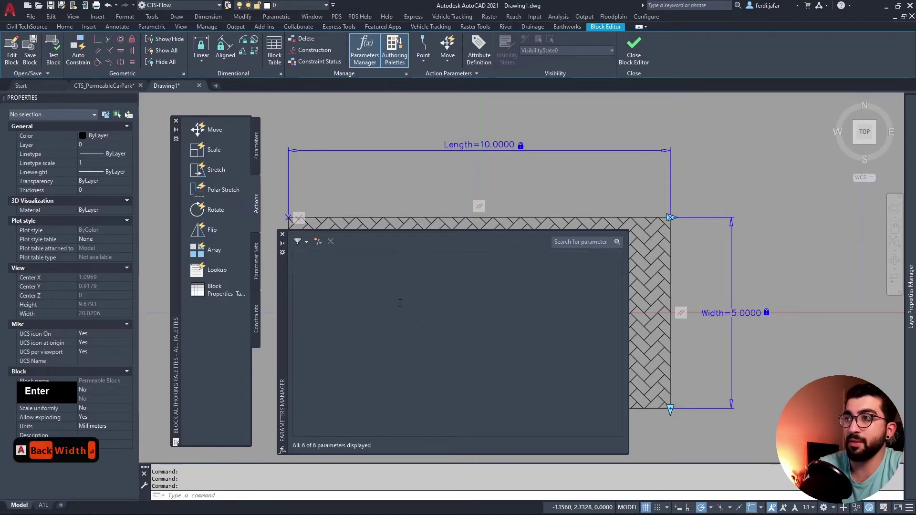
pyautogui.click(635, 50)
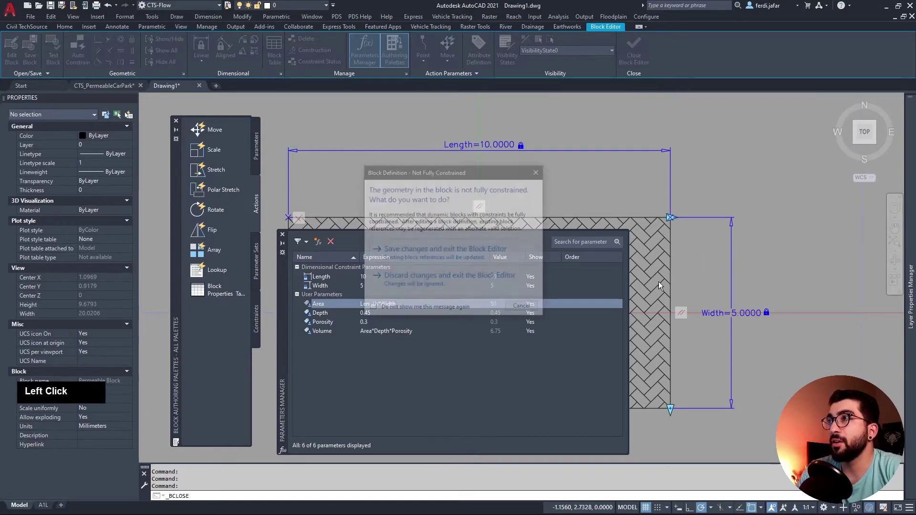
pyautogui.click(444, 257)
# - Stretch the Permeable Block's width grip out, then back to about 3.71
pyautogui.doubleClick(614, 217)
pyautogui.click(586, 323)
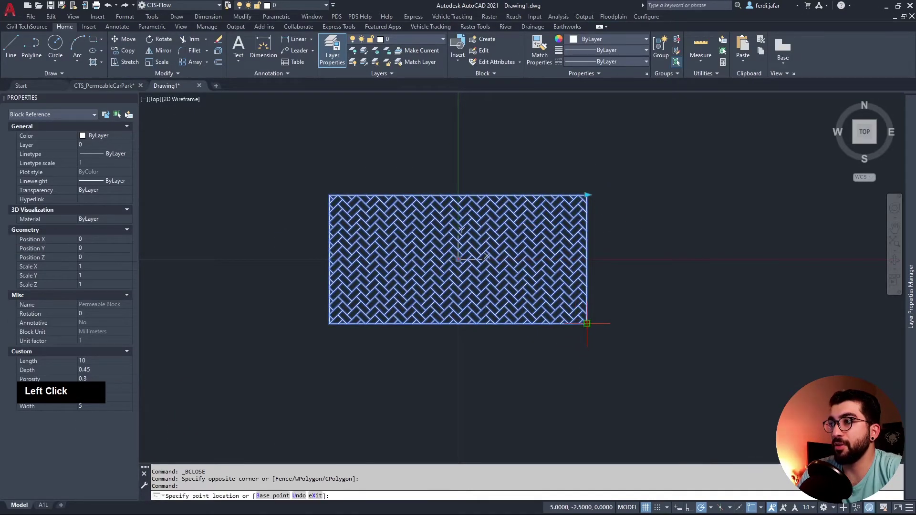
pyautogui.doubleClick(587, 386)
pyautogui.click(587, 386)
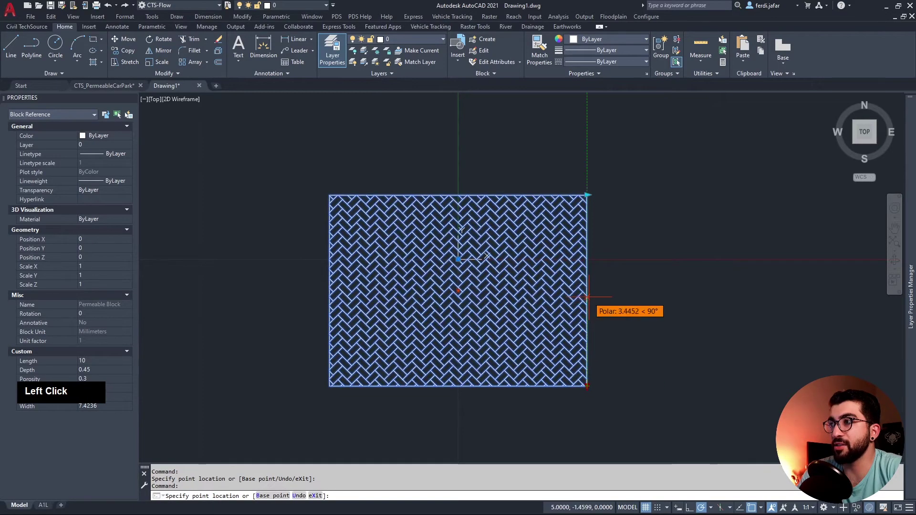
pyautogui.click(611, 309)
# - Set the block's Depth to 1 in the Properties palette
pyautogui.click(95, 370)
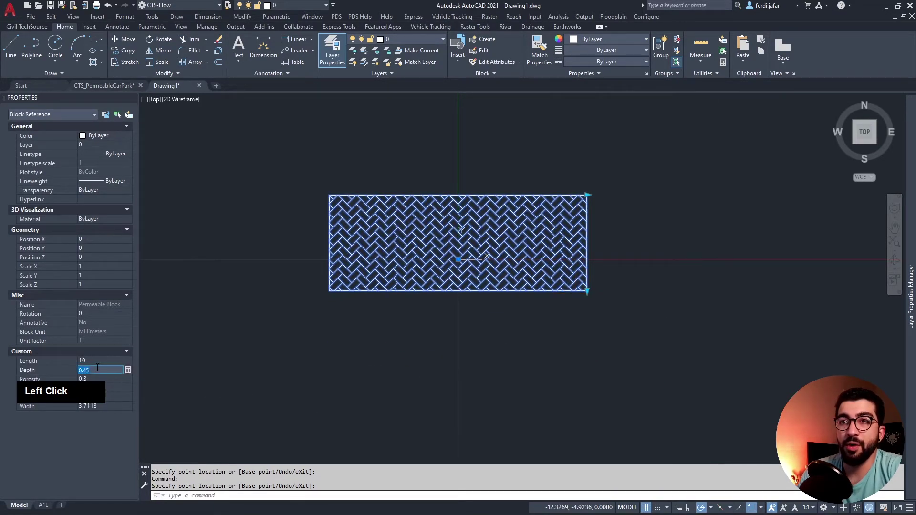
pyautogui.write('1')
pyautogui.press('Return')
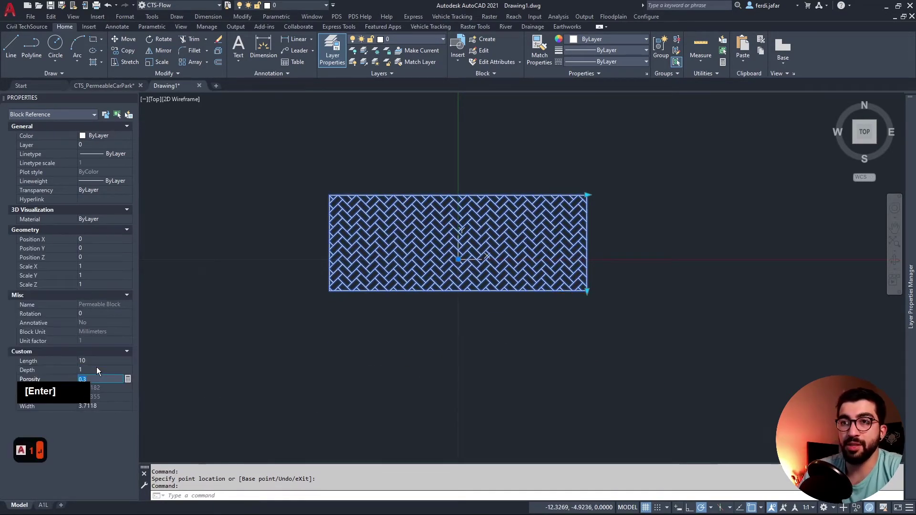
pyautogui.click(149, 100)
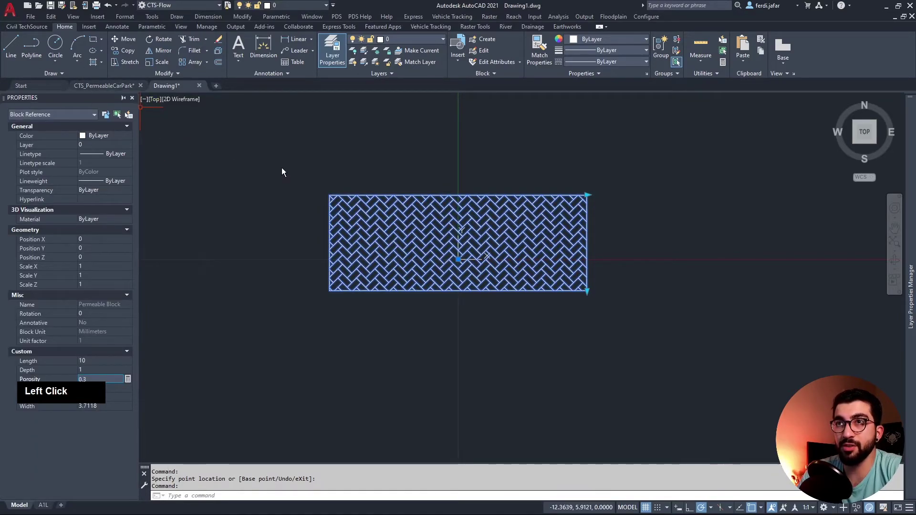
# - Float the Properties palette and set the block's Depth to 0.5
pyautogui.moveTo(282, 172); pyautogui.dragTo(181, 172)
pyautogui.scroll(-3, 265, 360)
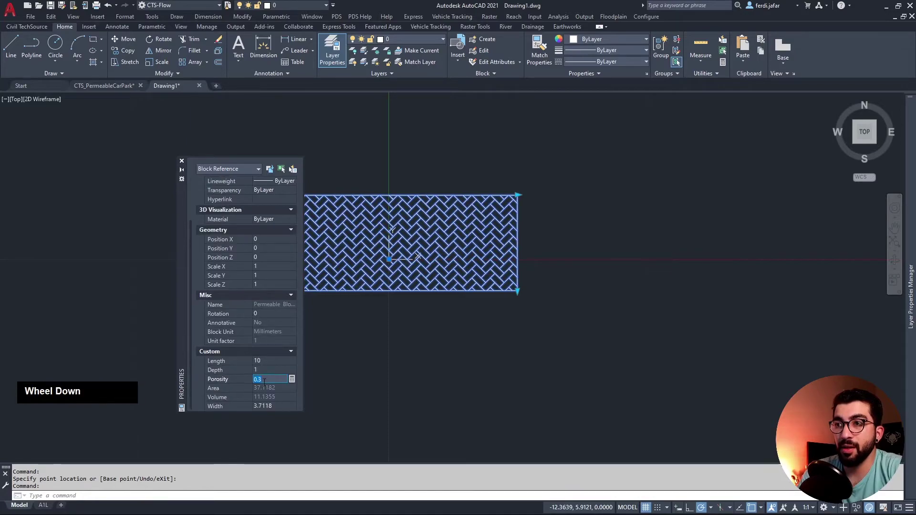
pyautogui.click(269, 371)
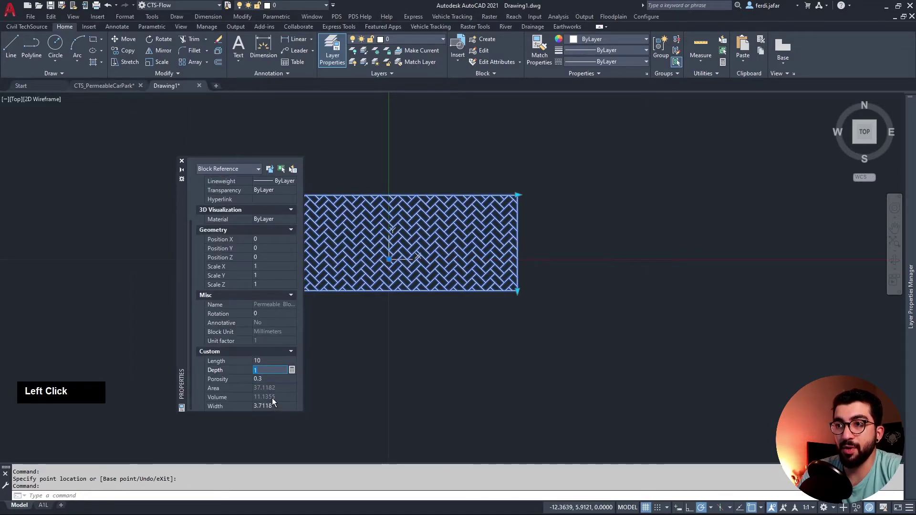
pyautogui.doubleClick(264, 371)
pyautogui.write('0.5')
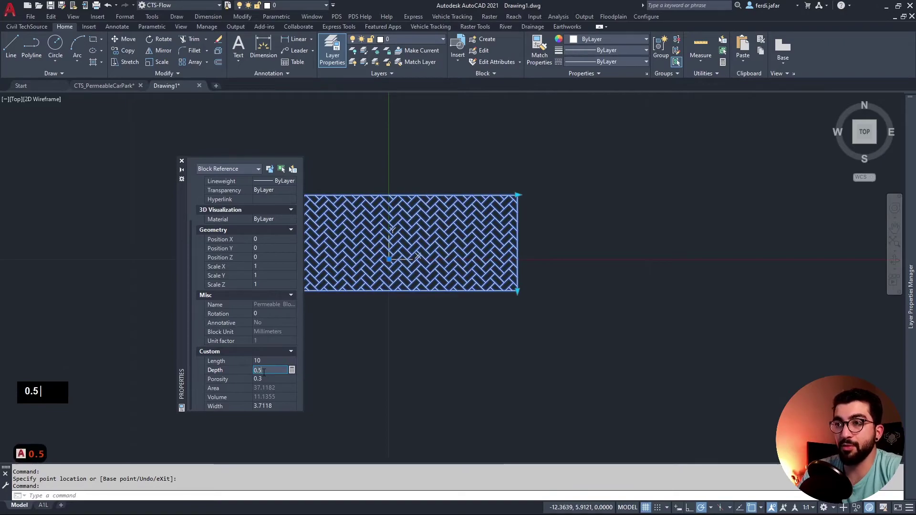
pyautogui.press('Return')
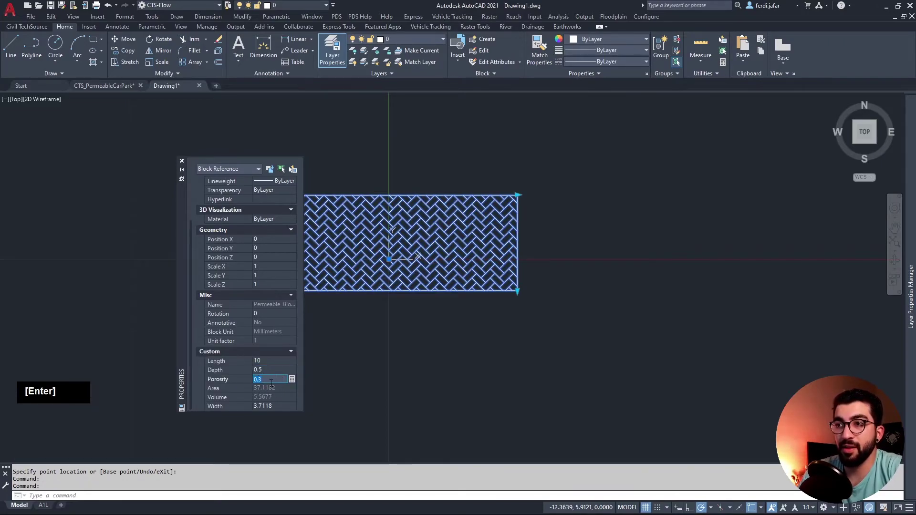
pyautogui.click(272, 396)
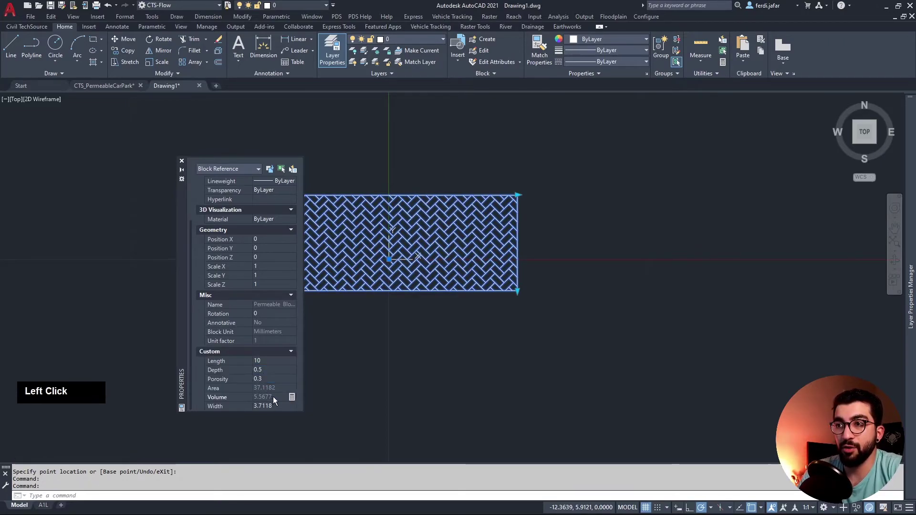
# - Set the block's Length to 15, stretching the block
pyautogui.doubleClick(267, 362)
pyautogui.write('15')
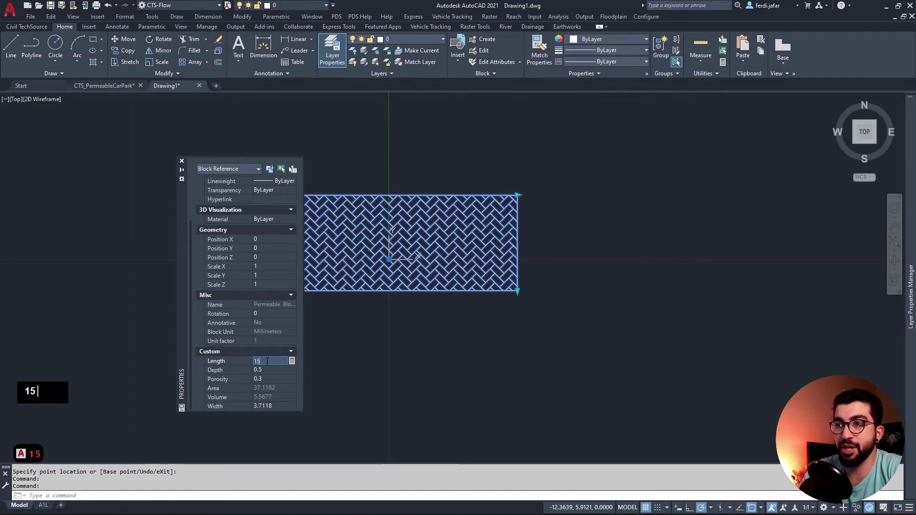
pyautogui.press('Return')
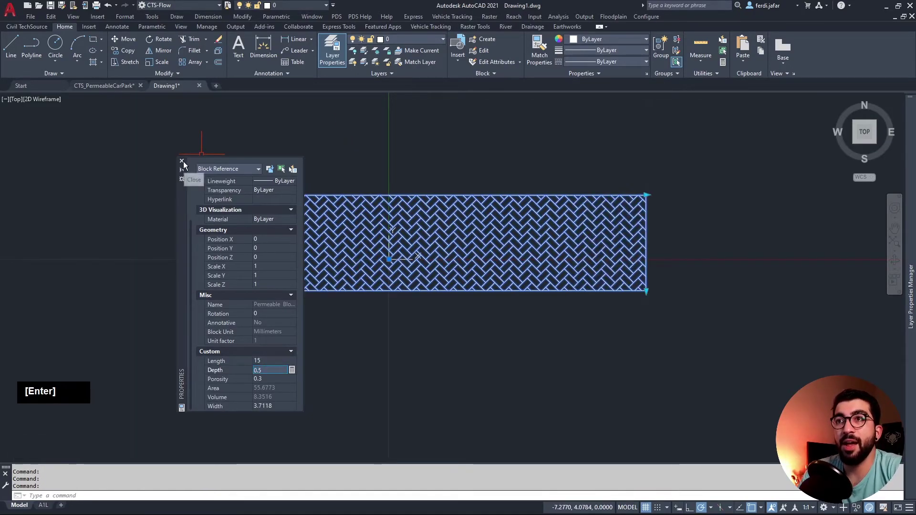